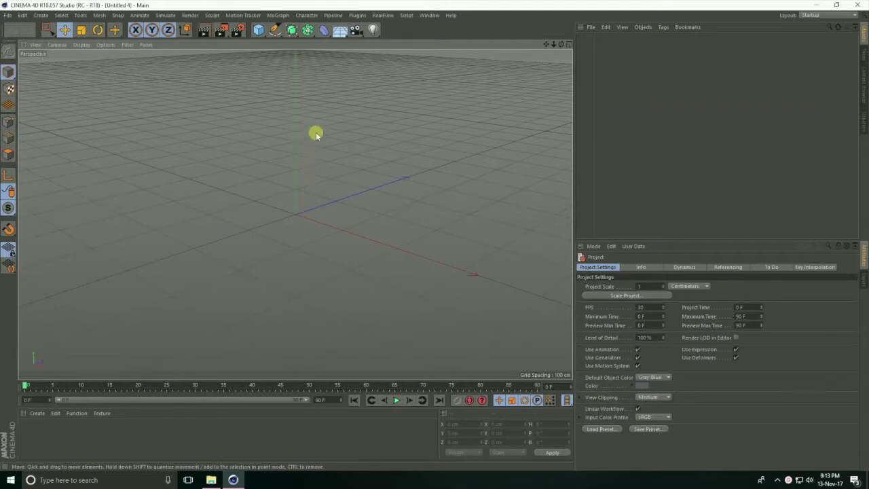
- Load the Desktop image cup.jpg as the background picture of the Front viewport
{"action": "left_click", "coordinate": [568, 44]}
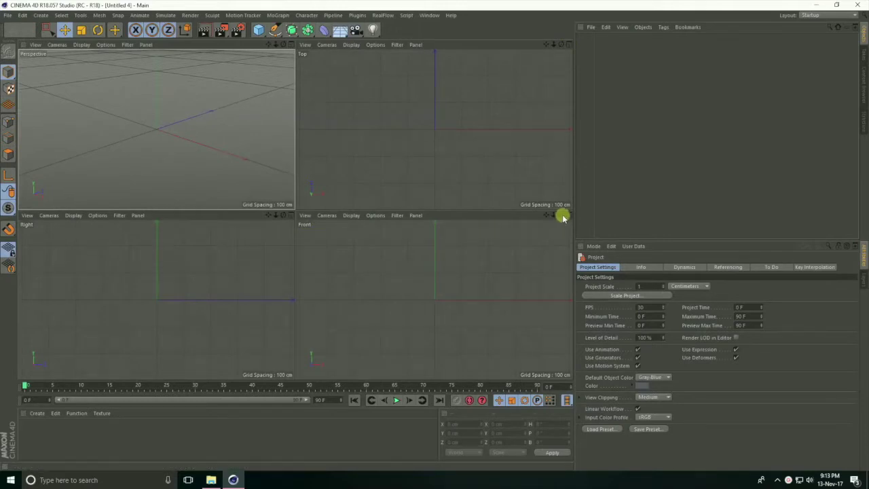
{"action": "left_click", "coordinate": [567, 215]}
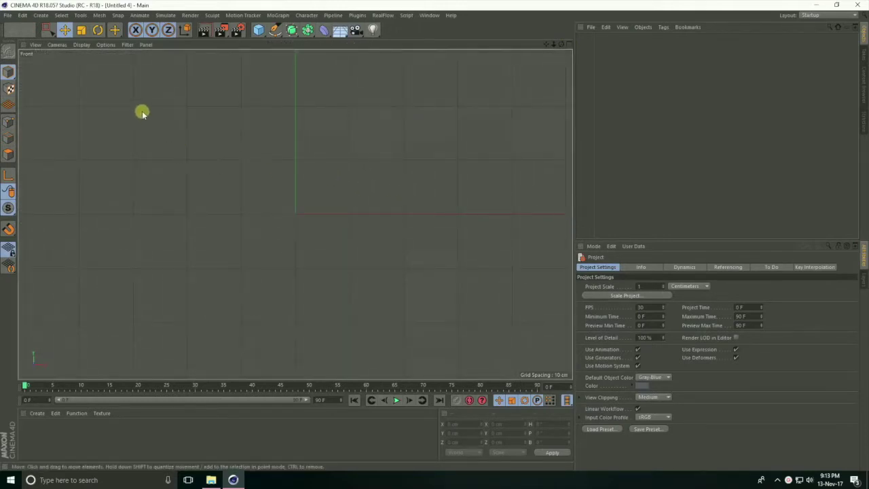
{"action": "left_click", "coordinate": [109, 46]}
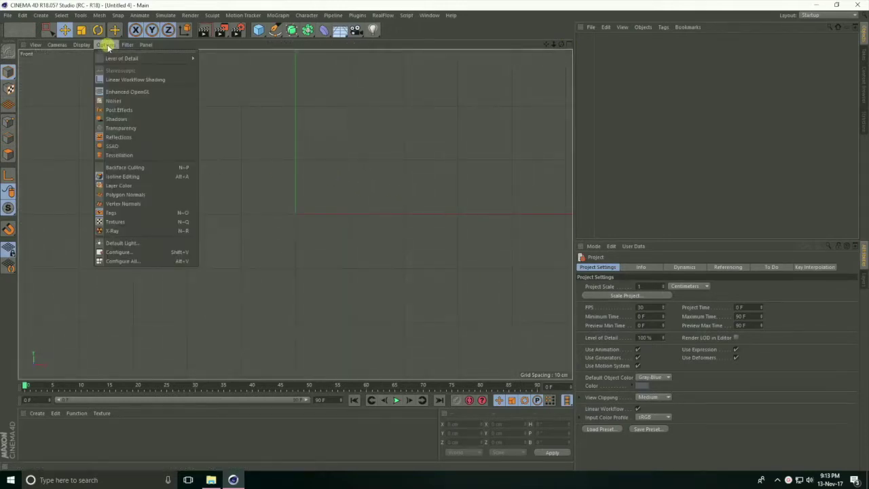
{"action": "left_click", "coordinate": [132, 253]}
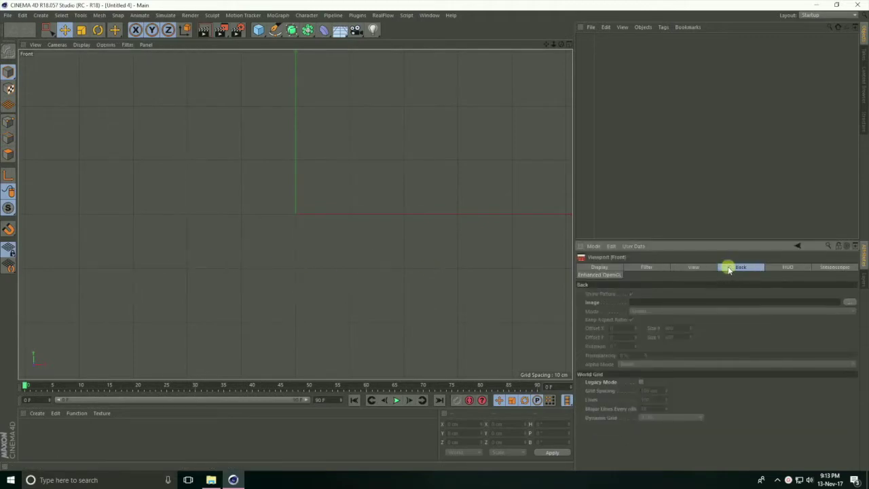
{"action": "left_click", "coordinate": [849, 303]}
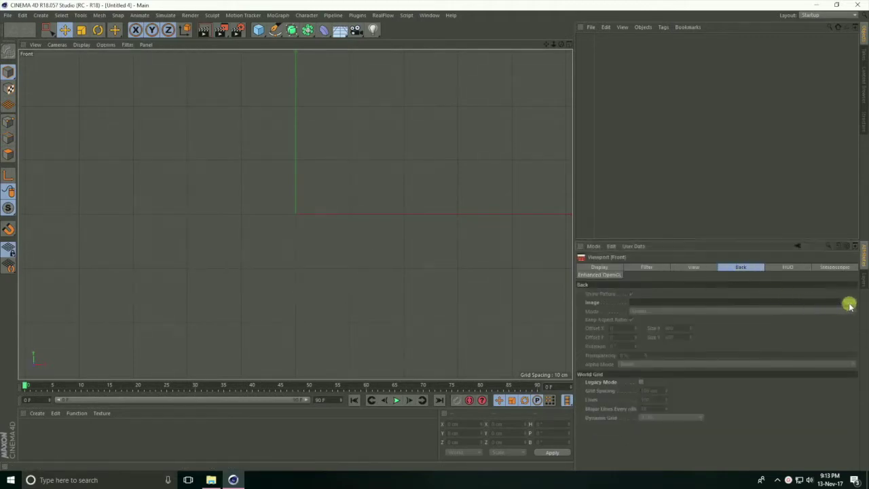
{"action": "left_click", "coordinate": [258, 88]}
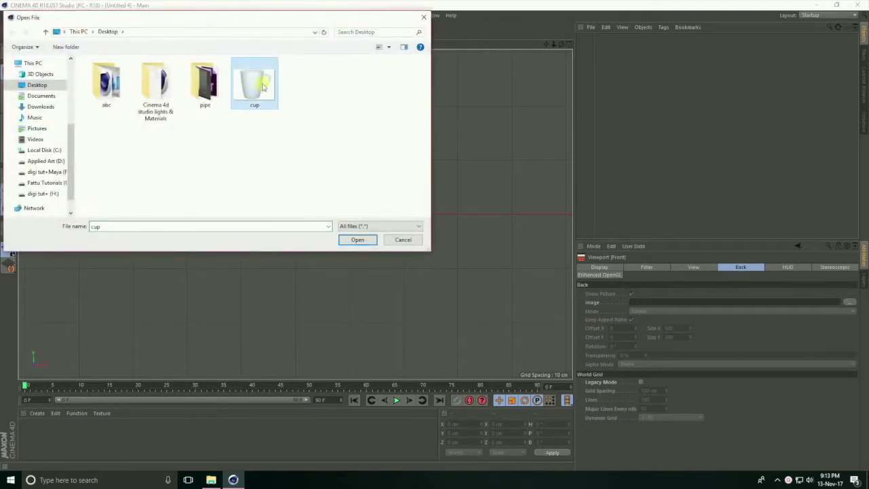
{"action": "left_click", "coordinate": [357, 240]}
- Offset the cup background picture to X 37 and Y 294 so the cup's base centre sits on the origin
{"action": "scroll", "coordinate": [291, 170], "scroll_direction": "down", "scroll_amount": 4}
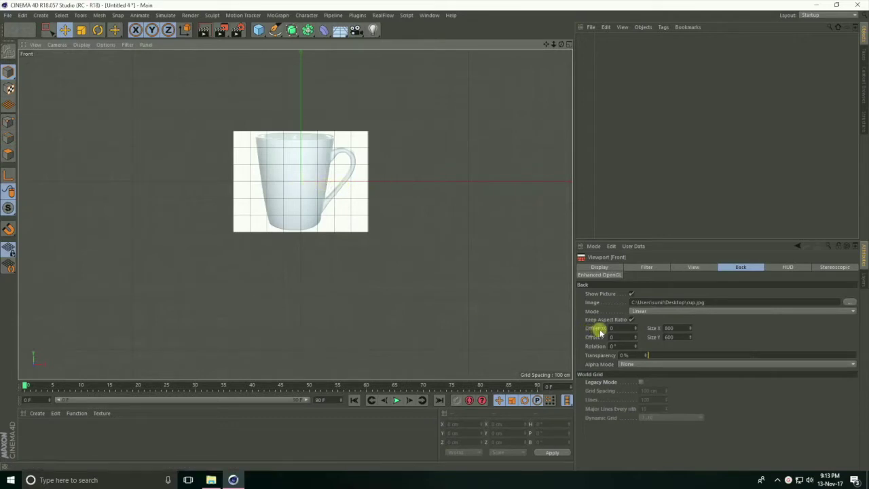
{"action": "mouse_move", "coordinate": [602, 332]}
{"action": "left_mouse_down"}
{"action": "mouse_move", "coordinate": [635, 326]}
{"action": "mouse_move", "coordinate": [636, 338]}
{"action": "left_mouse_up"}
{"action": "right_click_drag", "start_coordinate": [313, 66], "coordinate": [344, 71], "text": "alt"}
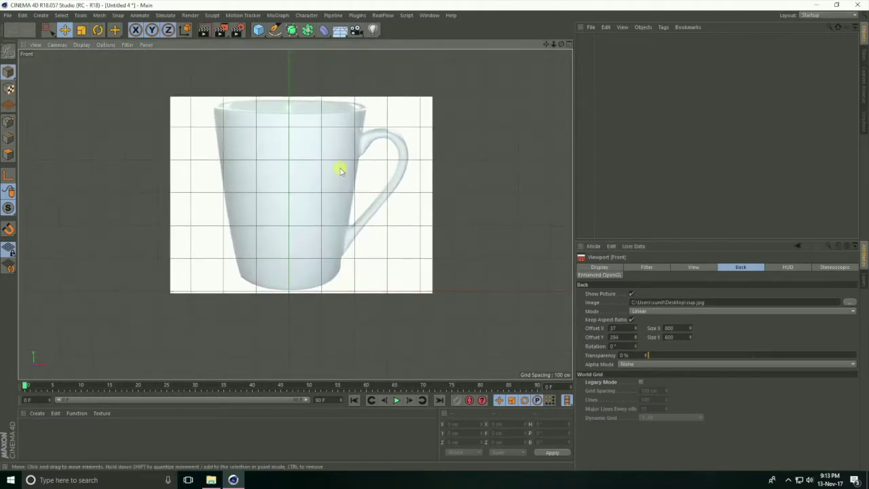
- Draw an open Bezier spline with the Pen along the cup's handle-side profile, from the rim through the base corner to the bottom centre
{"action": "left_click_drag", "start_coordinate": [275, 30], "coordinate": [309, 46]}
{"action": "scroll", "coordinate": [340, 93], "scroll_direction": "up", "scroll_amount": 3}
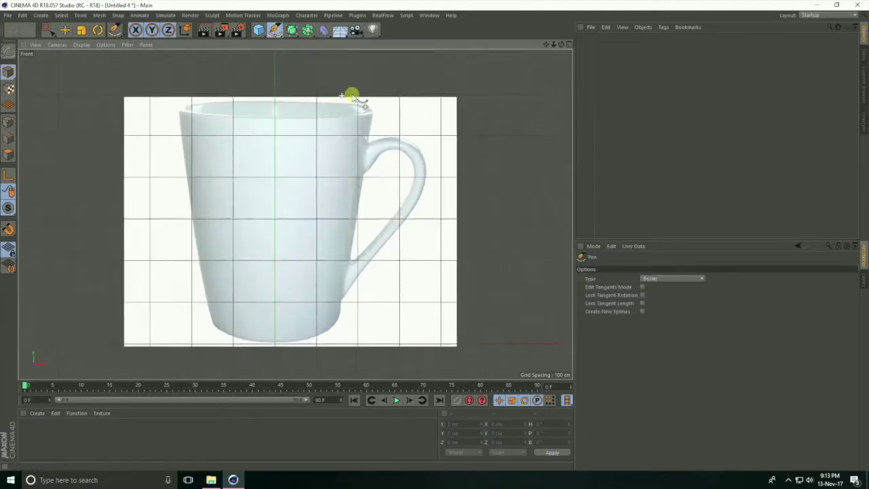
{"action": "left_click", "coordinate": [376, 116]}
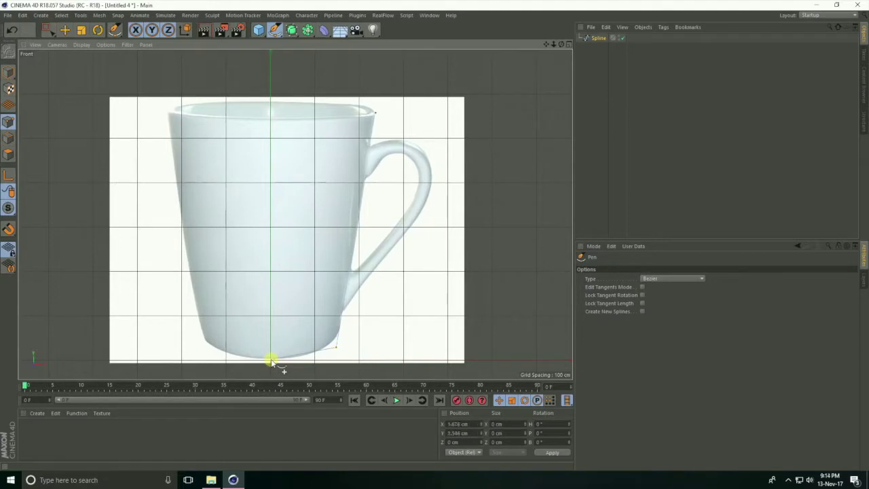
{"action": "right_click", "coordinate": [272, 362]}
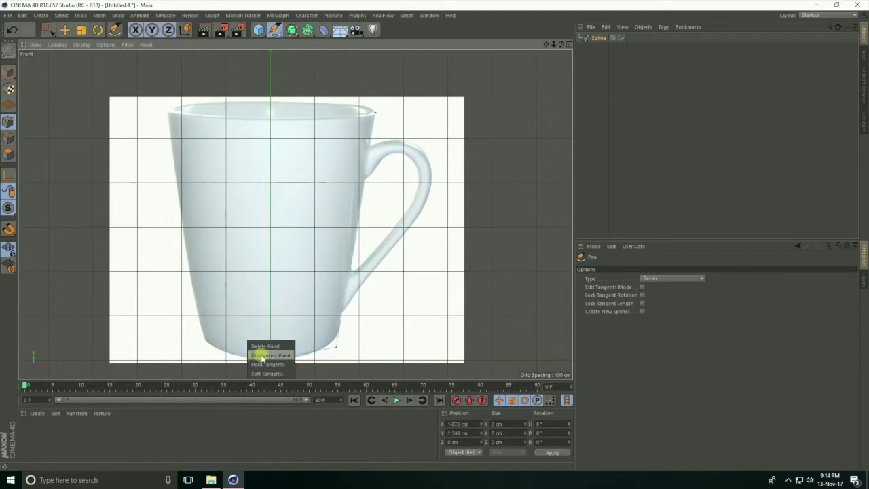
{"action": "left_click", "coordinate": [272, 356]}
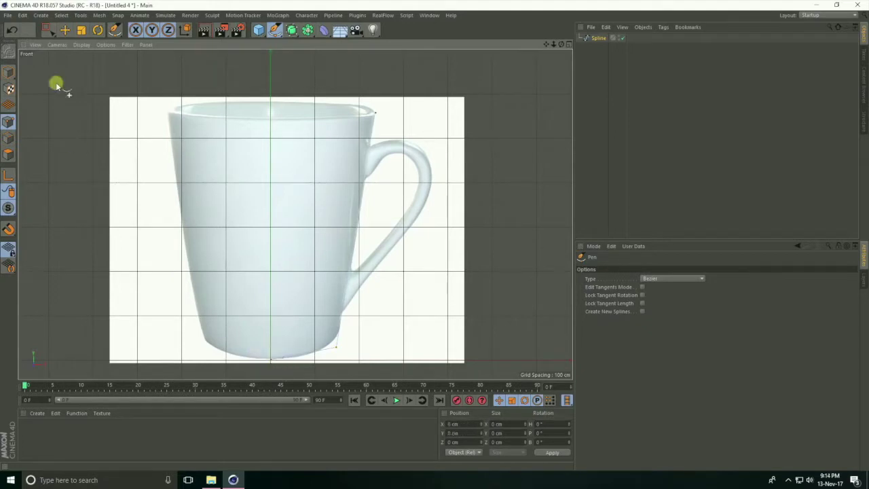
- Chamfer the spline's base corner point with a radius of 50 cm
{"action": "left_click_drag", "start_coordinate": [47, 29], "coordinate": [76, 58]}
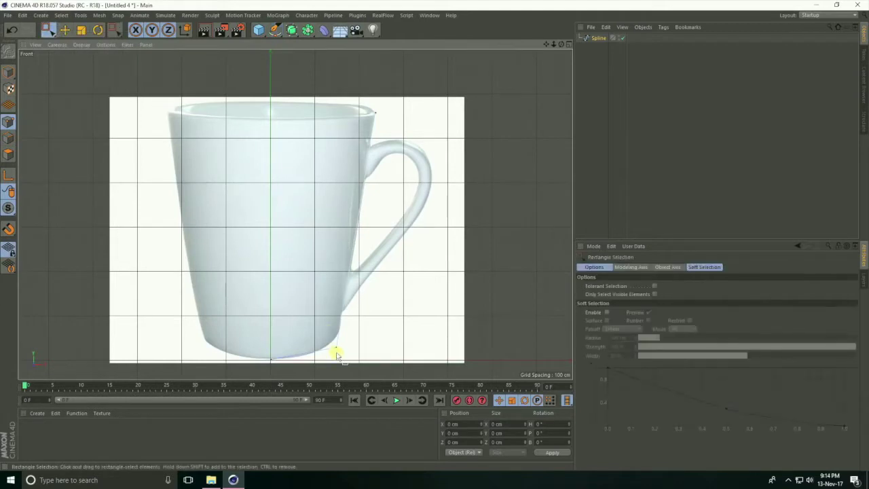
{"action": "left_click_drag", "start_coordinate": [324, 335], "coordinate": [322, 332]}
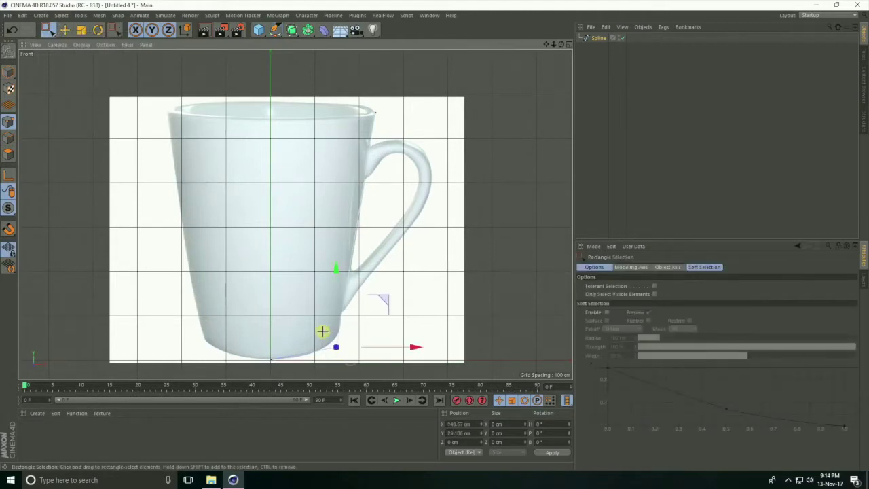
{"action": "right_click", "coordinate": [366, 275]}
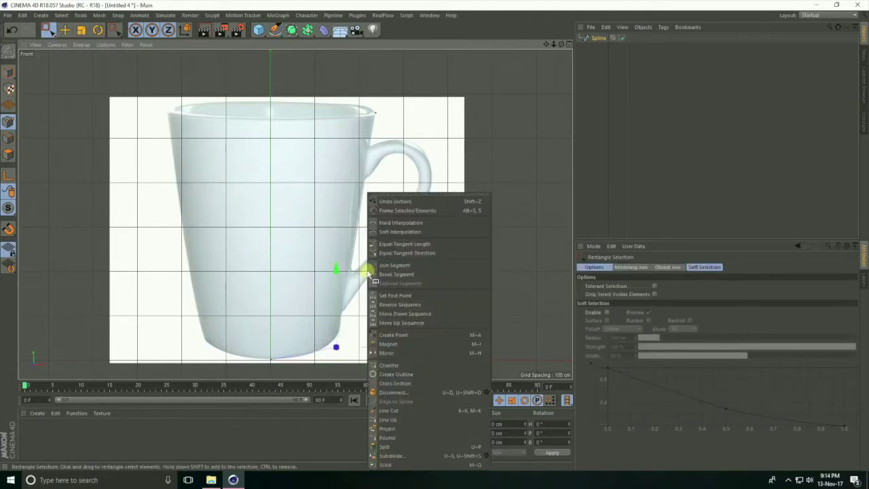
{"action": "left_click", "coordinate": [390, 366]}
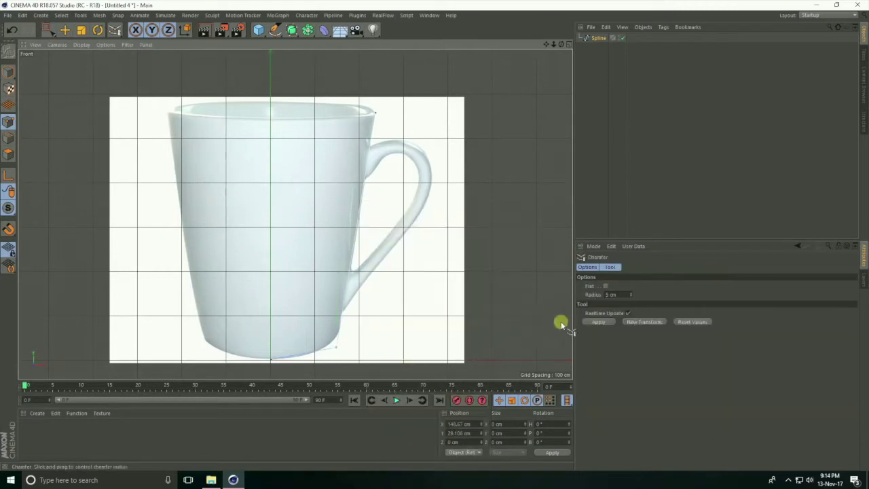
{"action": "double_click", "coordinate": [606, 294]}
{"action": "type", "text": "50"}
{"action": "key", "text": "Return"}
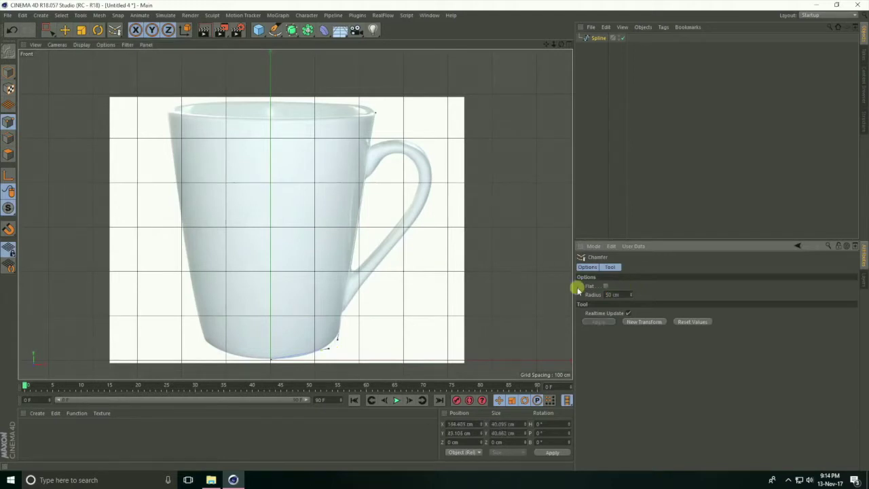
- Select all points of the spline and create an inward outline about 21 cm thick for the cup wall
{"action": "left_click", "coordinate": [64, 30]}
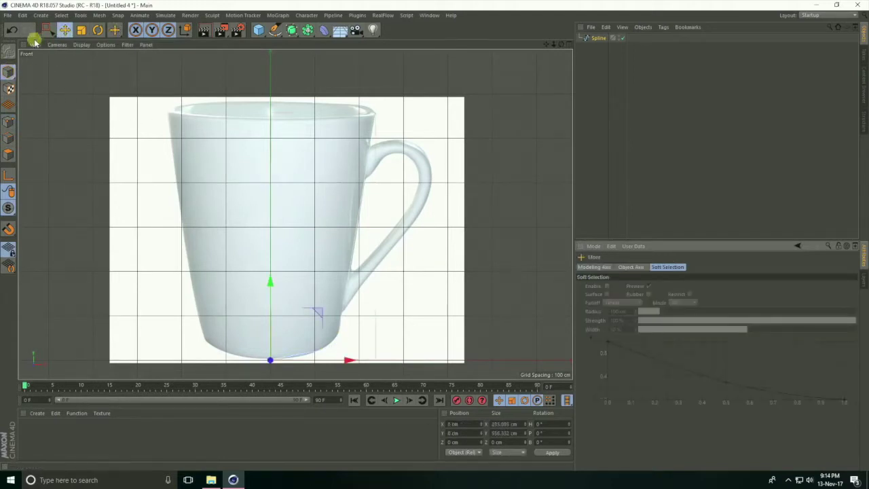
{"action": "left_click", "coordinate": [9, 121]}
{"action": "left_click_drag", "start_coordinate": [47, 30], "coordinate": [469, 370]}
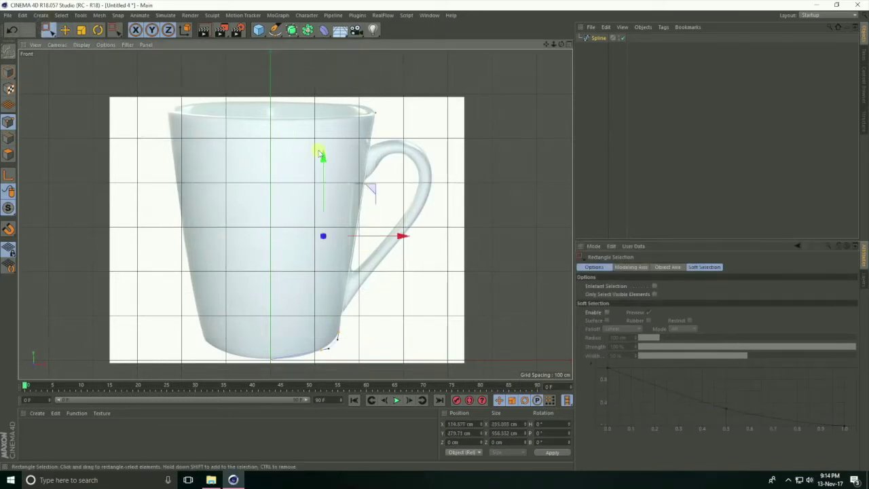
{"action": "right_click", "coordinate": [320, 153]}
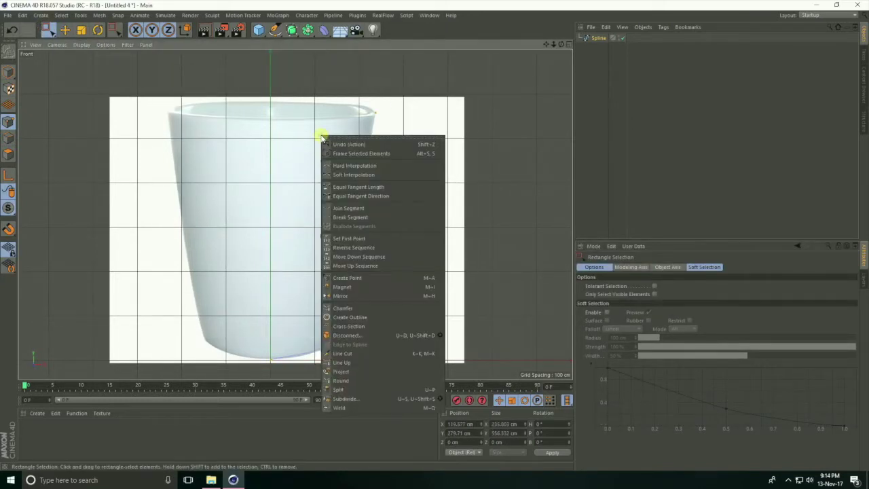
{"action": "left_click", "coordinate": [370, 318]}
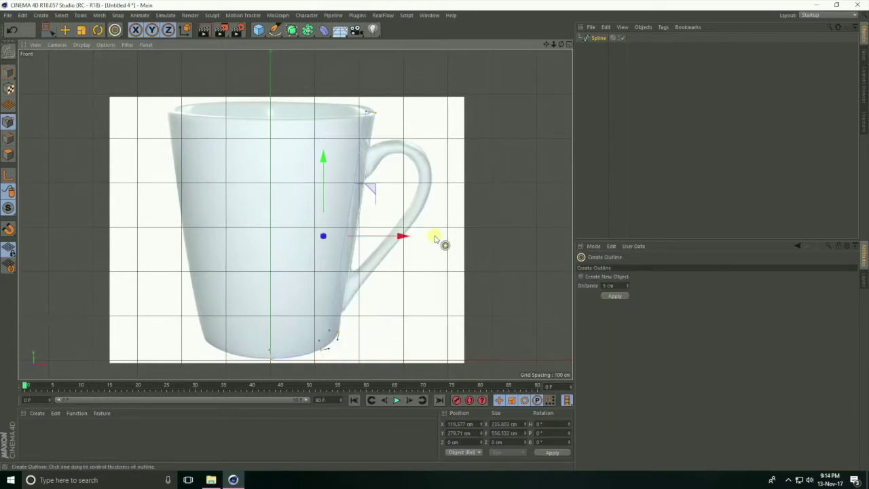
- Select the two rim points of the outlined profile and scale them flat along Y to a height of 0 cm
{"action": "scroll", "coordinate": [393, 120], "scroll_direction": "up", "scroll_amount": 6}
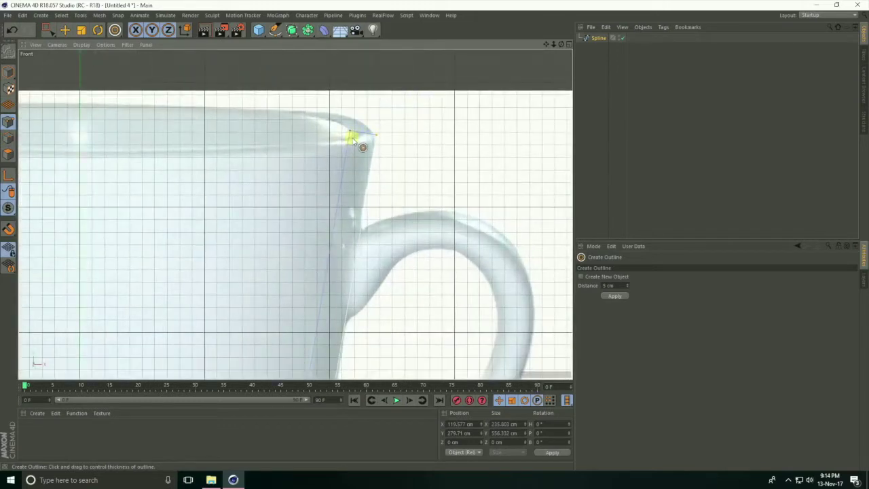
{"action": "left_click_drag", "start_coordinate": [47, 30], "coordinate": [83, 68]}
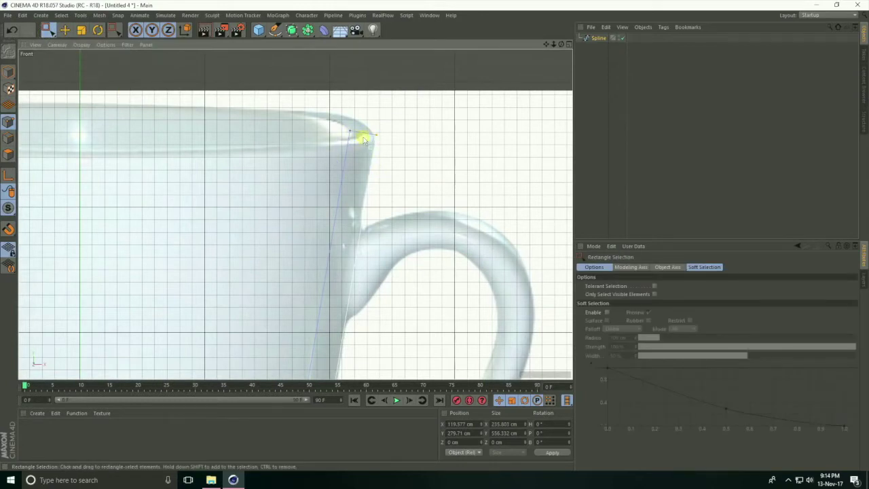
{"action": "left_click_drag", "start_coordinate": [314, 100], "coordinate": [401, 155]}
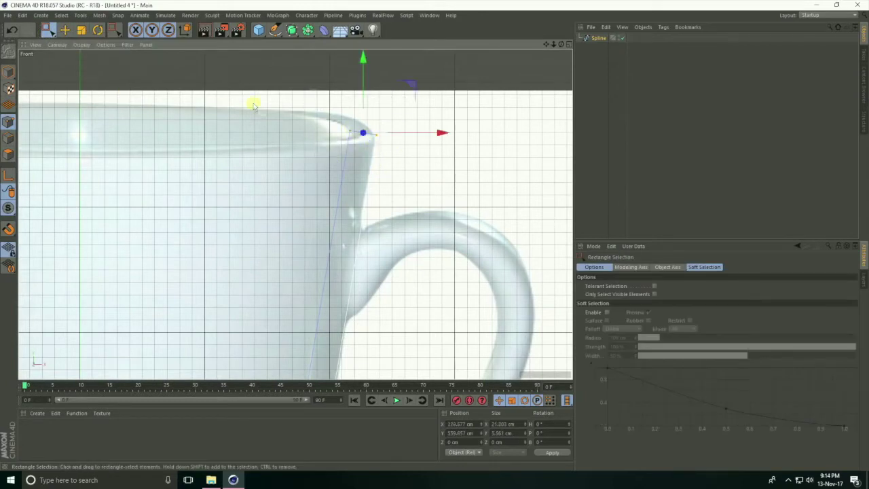
{"action": "left_click", "coordinate": [81, 30]}
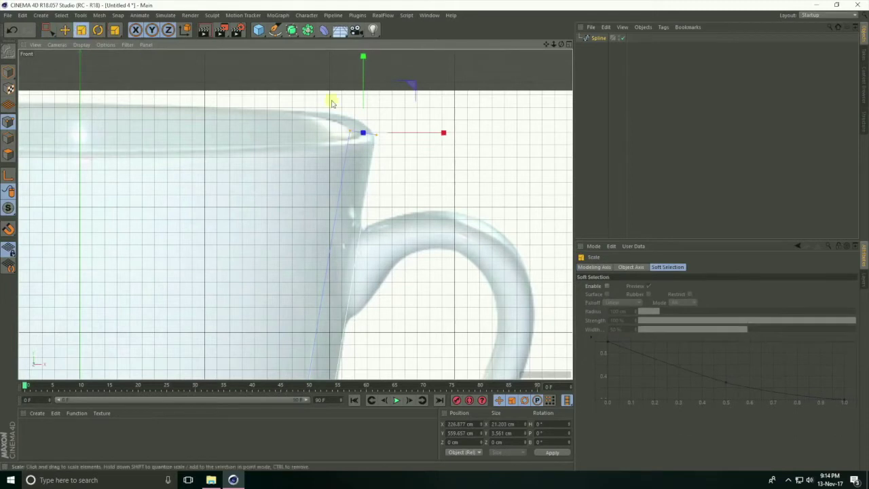
{"action": "left_click_drag", "start_coordinate": [364, 56], "coordinate": [364, 105]}
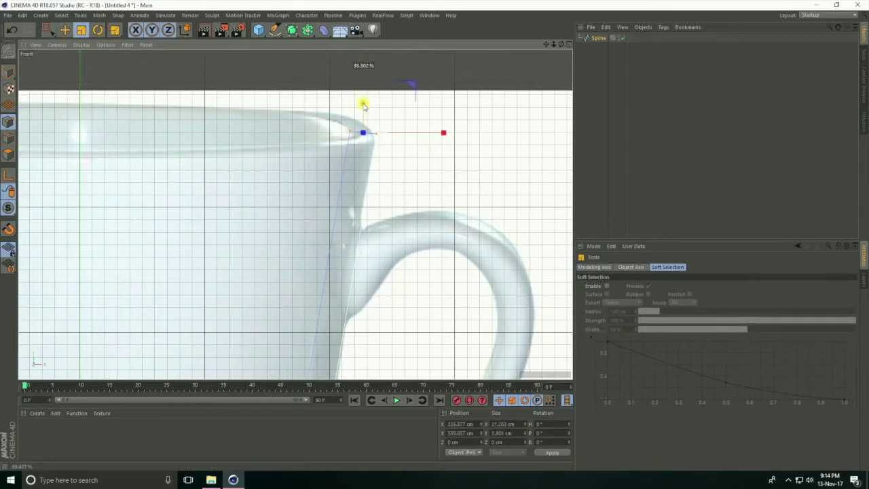
{"action": "mouse_move", "coordinate": [367, 136]}
{"action": "left_mouse_down"}
{"action": "mouse_move", "coordinate": [363, 120]}
{"action": "mouse_move", "coordinate": [365, 138]}
{"action": "left_mouse_up"}
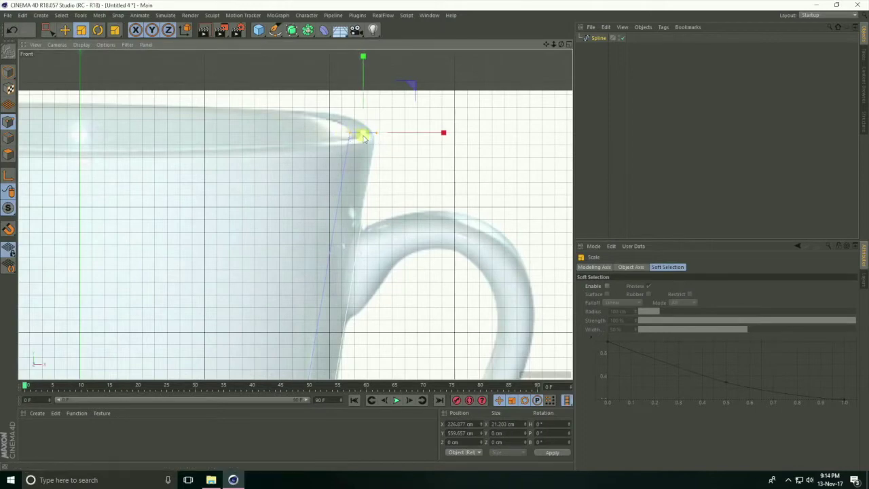
- Chamfer the two selected rim points with an adjusted radius to round the cup's lip, and return to Model mode
{"action": "scroll", "coordinate": [364, 133], "scroll_direction": "up", "scroll_amount": 5}
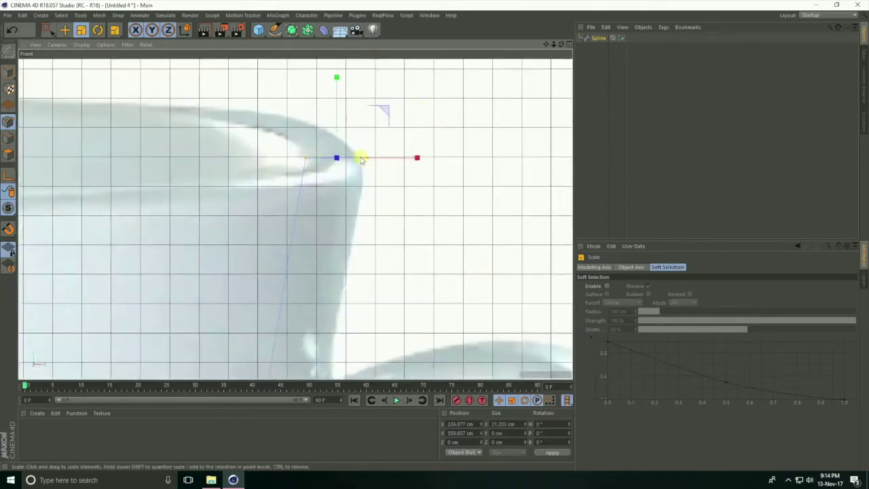
{"action": "scroll", "coordinate": [337, 151], "scroll_direction": "down", "scroll_amount": 3}
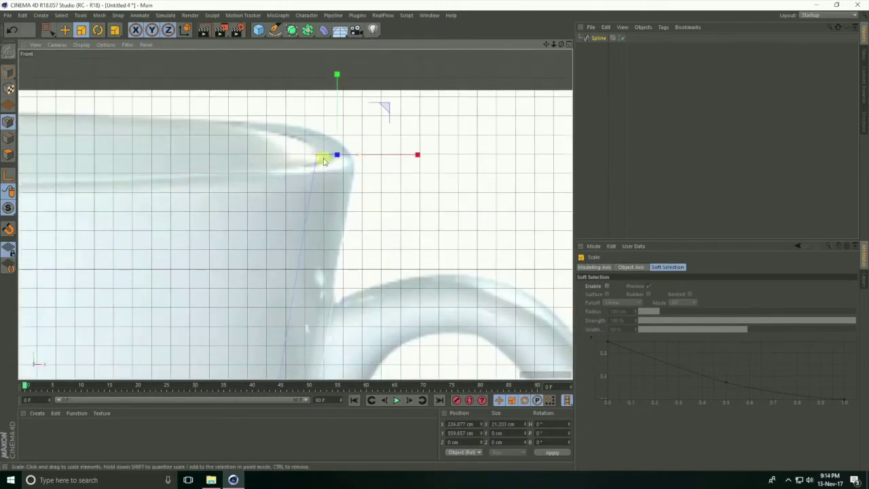
{"action": "right_click", "coordinate": [324, 160]}
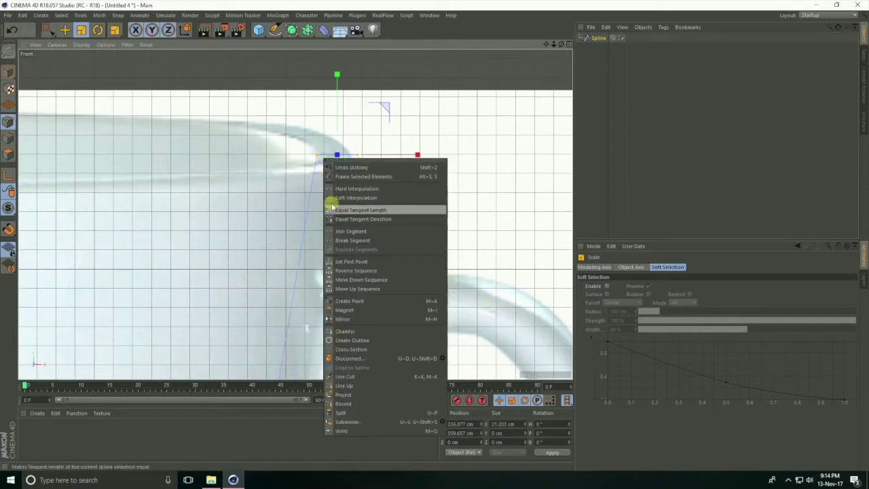
{"action": "left_click", "coordinate": [330, 335]}
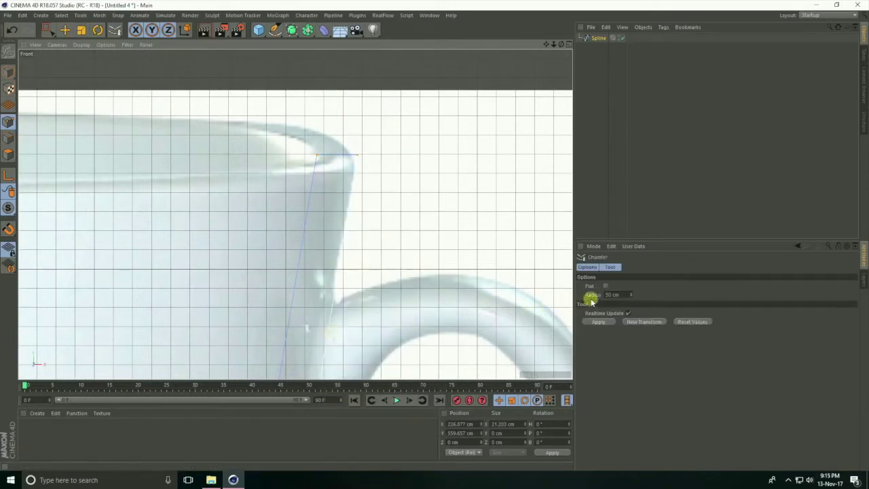
{"action": "left_click_drag", "start_coordinate": [591, 296], "coordinate": [659, 288]}
{"action": "left_click", "coordinate": [8, 71]}
{"action": "left_click", "coordinate": [64, 31]}
{"action": "scroll", "coordinate": [349, 166], "scroll_direction": "up", "scroll_amount": 3}
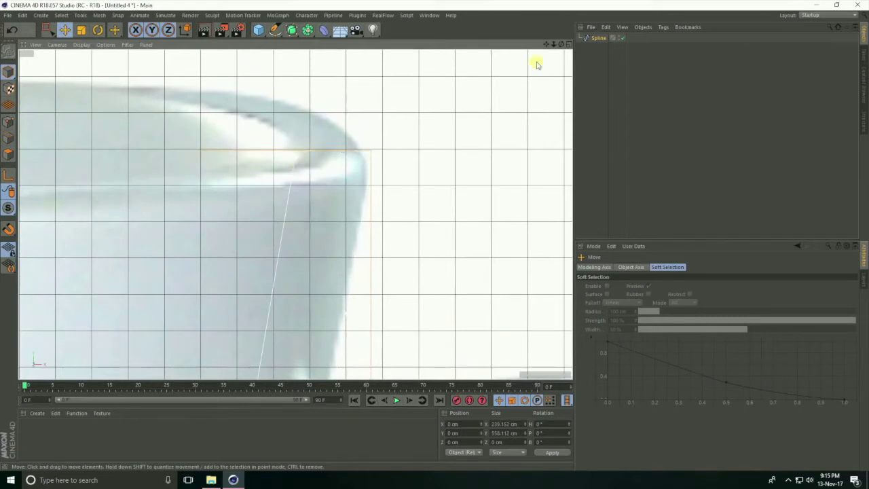
- Switch to the Perspective view and add a Lathe generator to the scene
{"action": "left_click", "coordinate": [569, 43]}
{"action": "left_click", "coordinate": [292, 43]}
{"action": "left_click_drag", "start_coordinate": [288, 57], "coordinate": [283, 227], "text": "alt"}
{"action": "left_click_drag", "start_coordinate": [546, 46], "coordinate": [435, 237]}
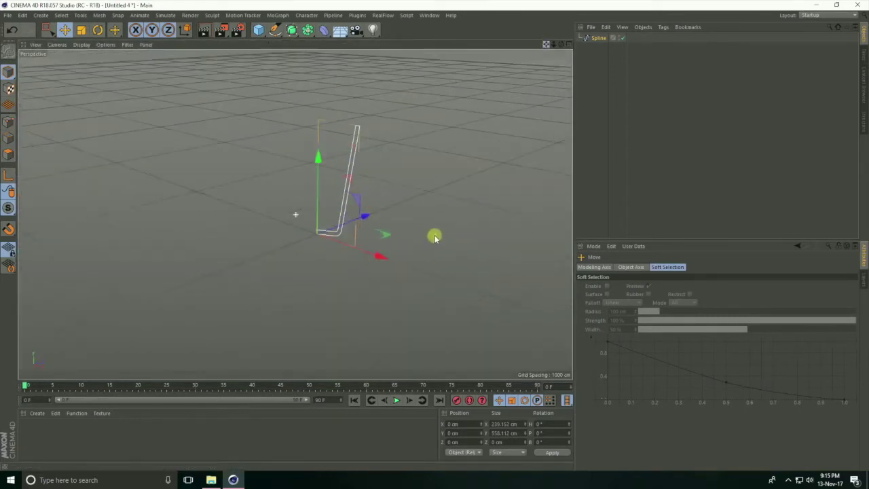
{"action": "mouse_move", "coordinate": [351, 147]}
{"action": "left_mouse_down", "text": "alt"}
{"action": "mouse_move", "coordinate": [334, 198]}
{"action": "mouse_move", "coordinate": [398, 188]}
{"action": "mouse_move", "coordinate": [328, 166]}
{"action": "mouse_move", "coordinate": [357, 151]}
{"action": "left_mouse_up", "text": "alt"}
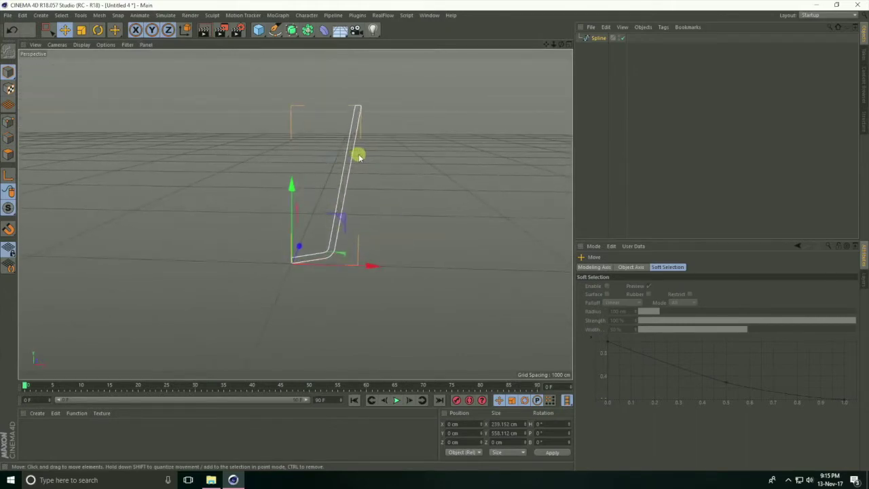
{"action": "left_click", "coordinate": [292, 31]}
{"action": "left_click", "coordinate": [327, 60]}
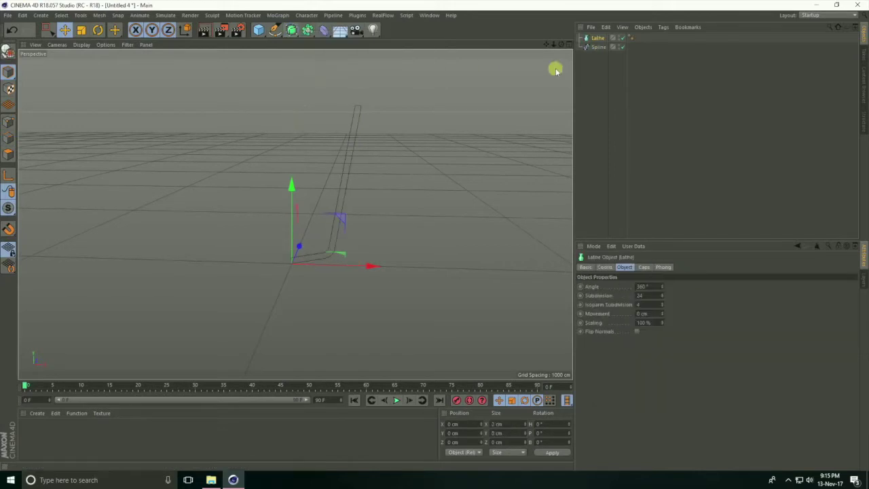
- Make the spline a child of the Lathe so the profile is revolved into the cup body
{"action": "left_click", "coordinate": [596, 47]}
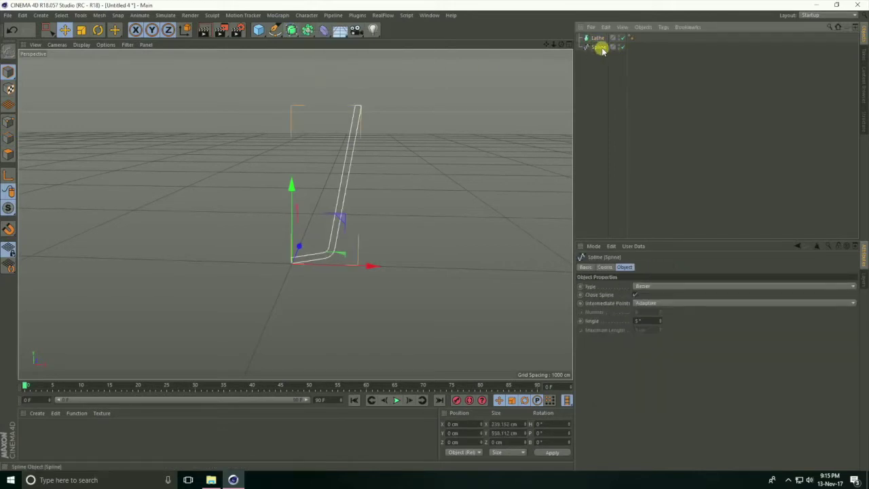
{"action": "left_click_drag", "start_coordinate": [599, 41], "coordinate": [601, 35]}
{"action": "mouse_move", "coordinate": [369, 186]}
{"action": "left_mouse_down", "text": "alt"}
{"action": "mouse_move", "coordinate": [365, 228]}
{"action": "mouse_move", "coordinate": [306, 194]}
{"action": "mouse_move", "coordinate": [269, 196]}
{"action": "mouse_move", "coordinate": [354, 205]}
{"action": "left_mouse_up", "text": "alt"}
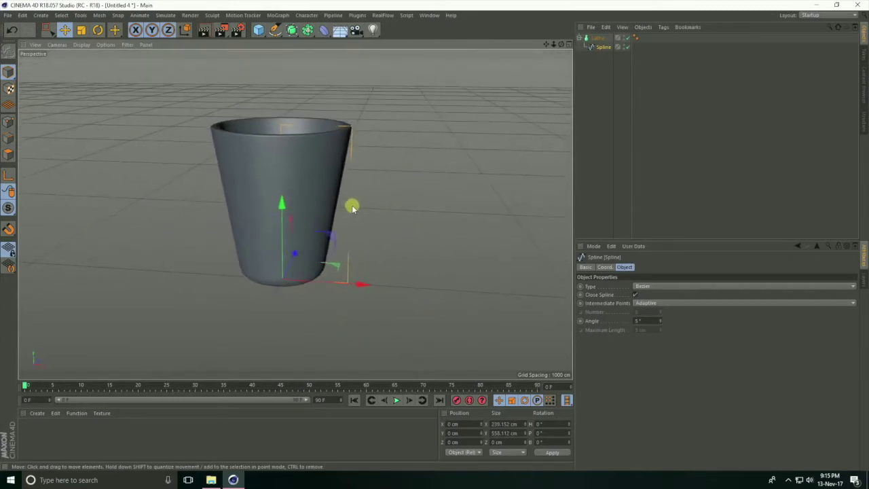
- Set the Perspective view's display mode to Gouraud Shading (Lines) and inspect the cup's mesh
{"action": "left_click", "coordinate": [81, 44]}
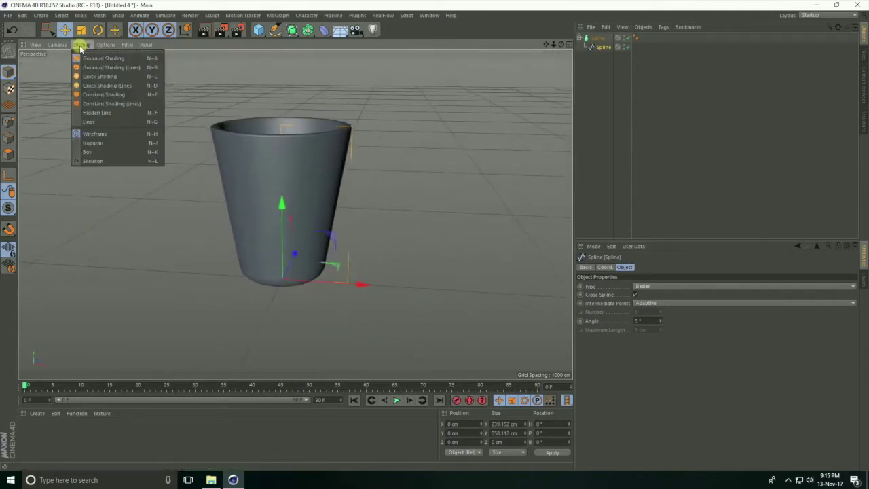
{"action": "left_click", "coordinate": [129, 68]}
{"action": "mouse_move", "coordinate": [278, 208]}
{"action": "left_mouse_down", "text": "alt"}
{"action": "mouse_move", "coordinate": [253, 212]}
{"action": "mouse_move", "coordinate": [196, 197]}
{"action": "mouse_move", "coordinate": [282, 198]}
{"action": "left_mouse_up", "text": "alt"}
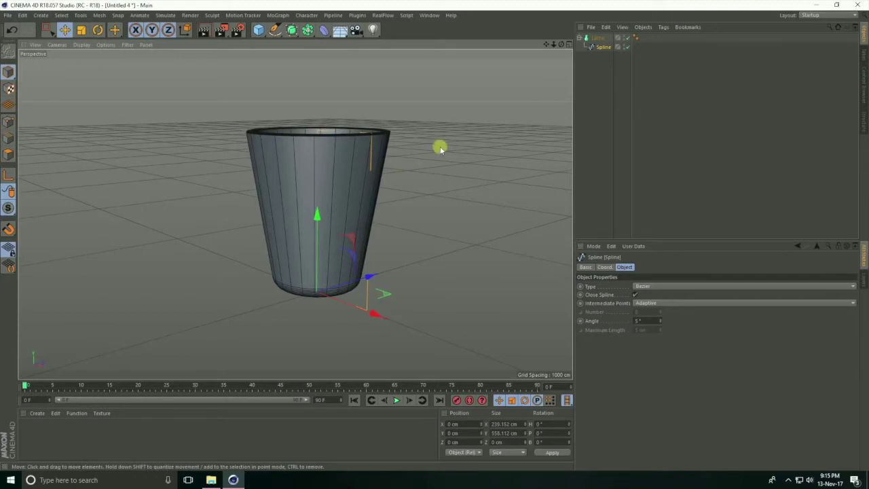
- In the Front view, add four points to the spline's outer wall at the edges of both handle joints in the reference image
{"action": "left_click", "coordinate": [614, 48]}
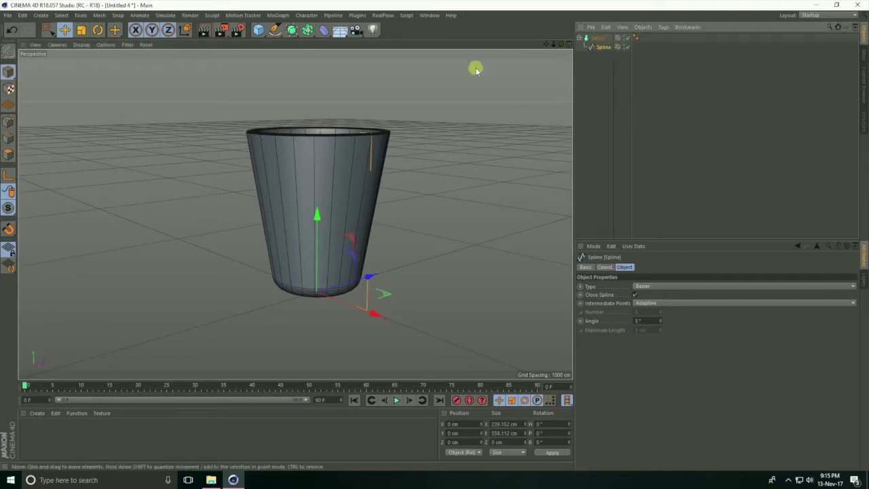
{"action": "left_click", "coordinate": [8, 123]}
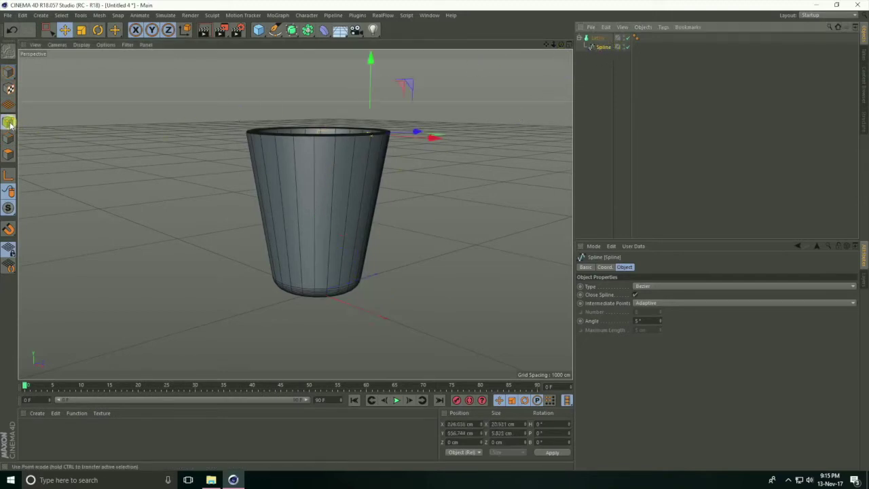
{"action": "left_click", "coordinate": [562, 44]}
{"action": "left_click", "coordinate": [568, 215]}
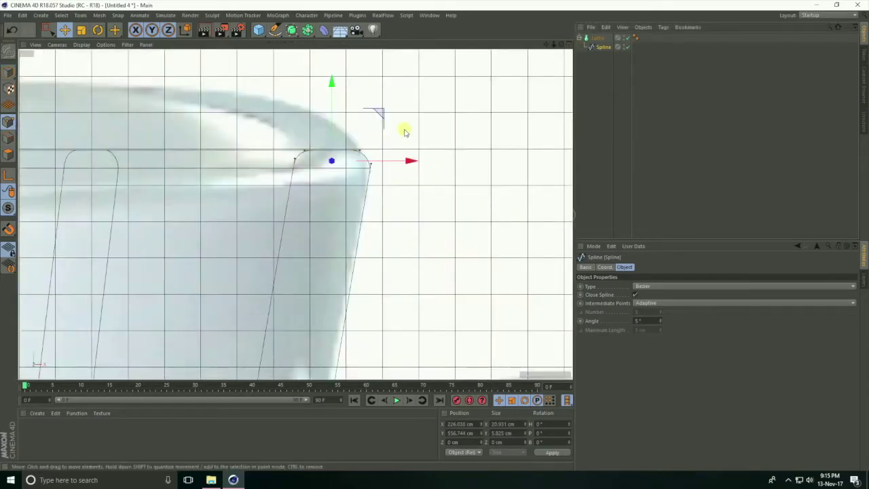
{"action": "scroll", "coordinate": [404, 132], "scroll_direction": "down", "scroll_amount": 5}
{"action": "scroll", "coordinate": [421, 163], "scroll_direction": "up", "scroll_amount": 2}
{"action": "scroll", "coordinate": [439, 162], "scroll_direction": "up", "scroll_amount": 1}
{"action": "right_click", "coordinate": [365, 199]}
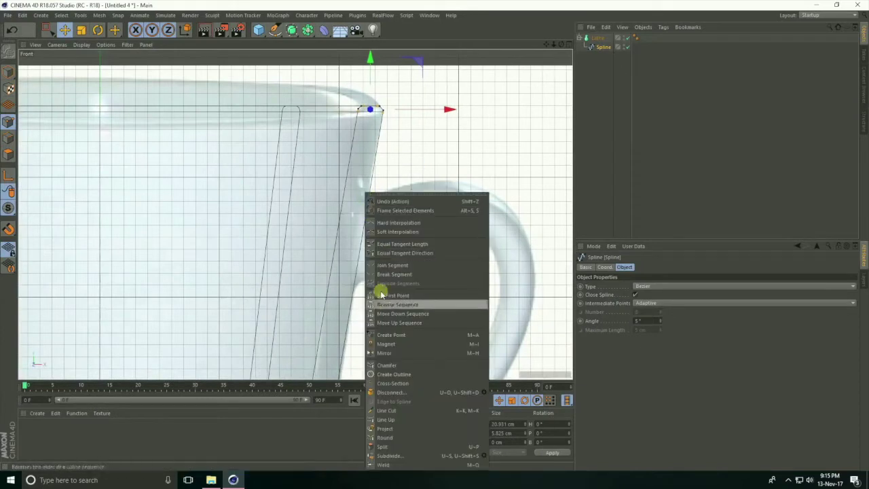
{"action": "left_click", "coordinate": [410, 335]}
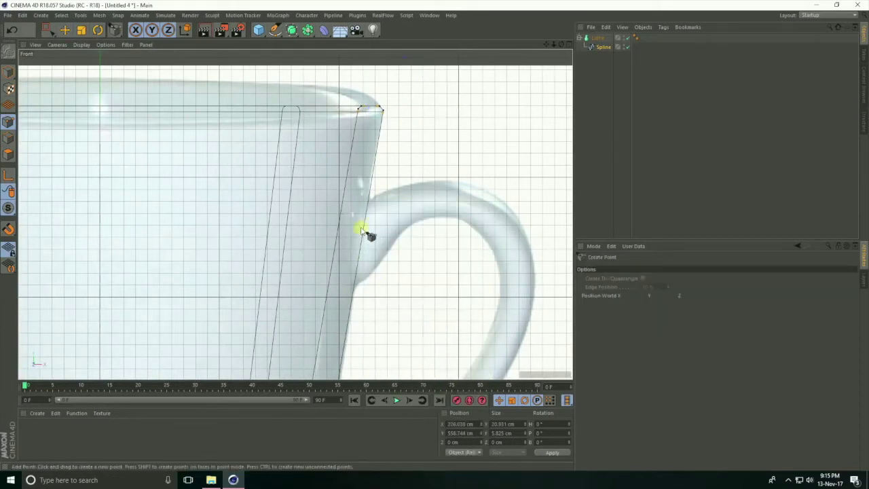
{"action": "left_click_drag", "start_coordinate": [371, 201], "coordinate": [357, 291]}
{"action": "scroll", "coordinate": [388, 179], "scroll_direction": "down", "scroll_amount": 5}
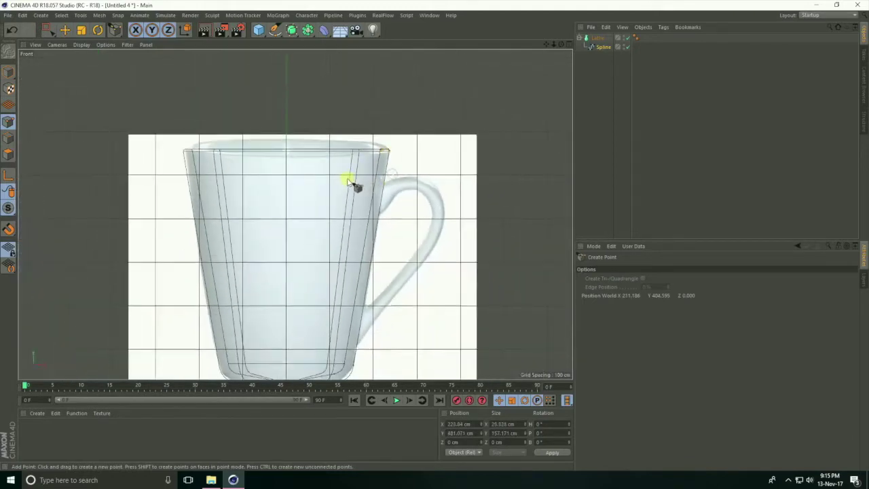
{"action": "scroll", "coordinate": [356, 349], "scroll_direction": "up", "scroll_amount": 6}
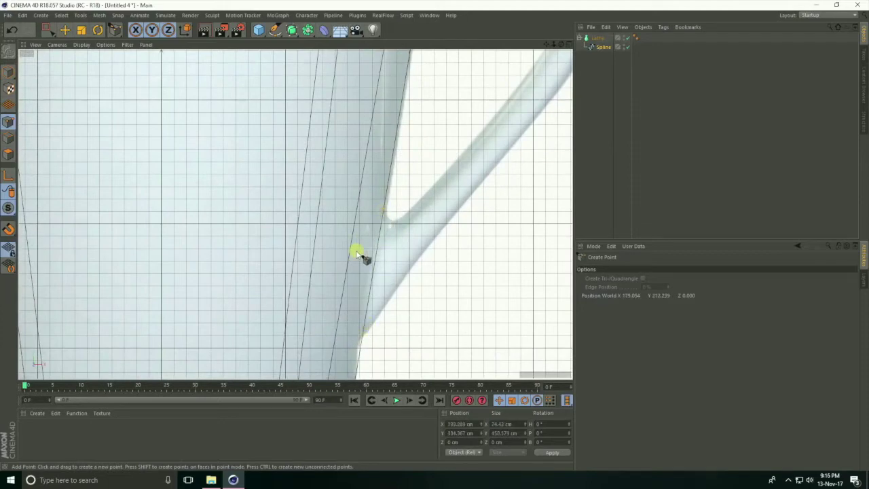
- Return to the Perspective view in Model mode and set the Lathe's subdivision to 36
{"action": "left_click", "coordinate": [568, 44]}
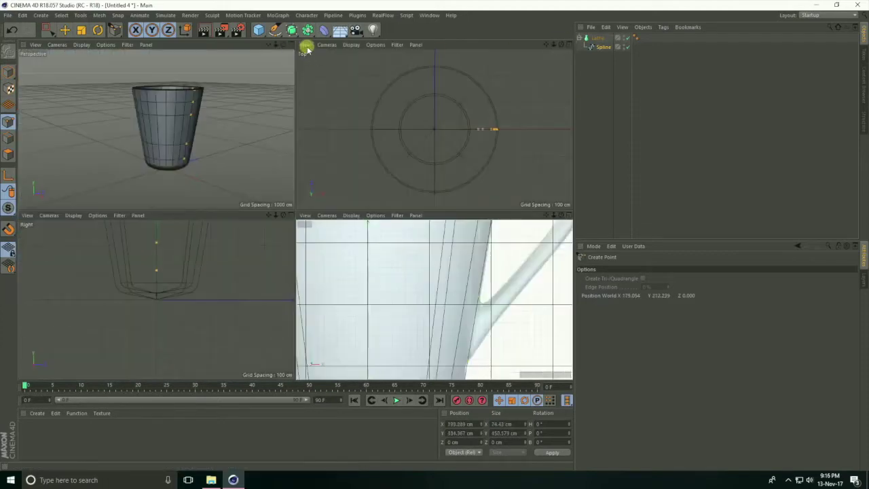
{"action": "key", "text": "F1"}
{"action": "scroll", "coordinate": [367, 178], "scroll_direction": "up", "scroll_amount": 3}
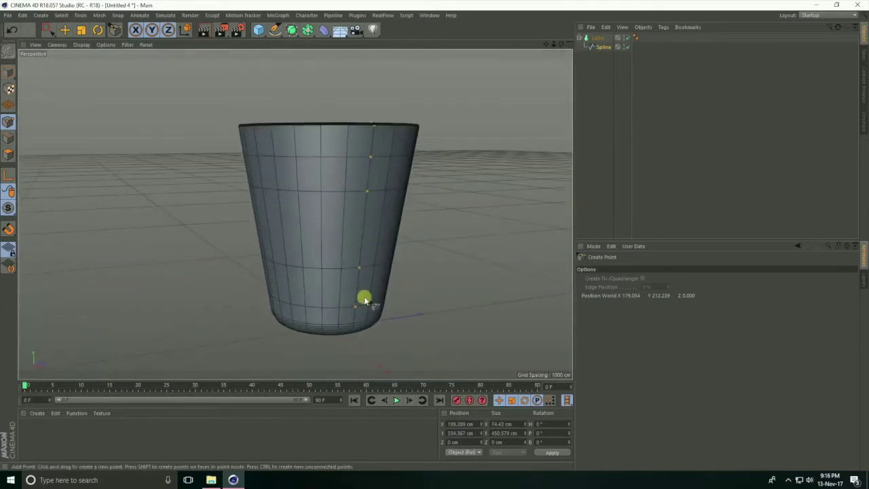
{"action": "left_click", "coordinate": [64, 30]}
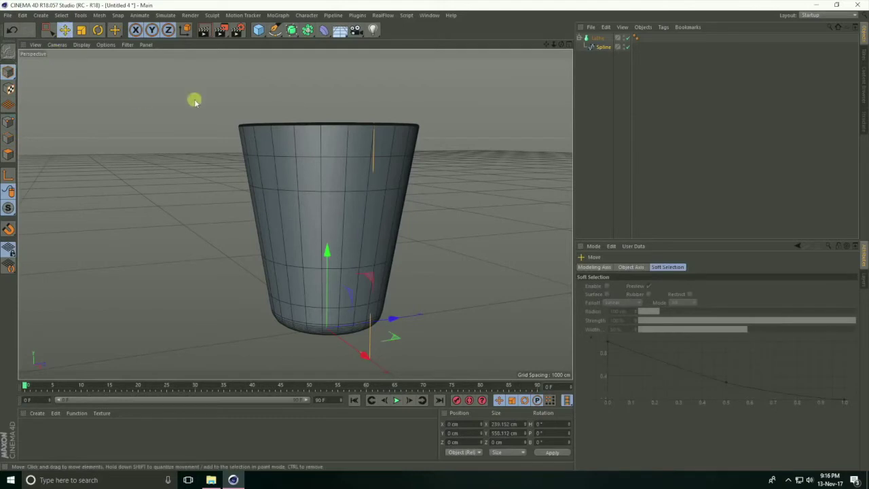
{"action": "left_click", "coordinate": [596, 38]}
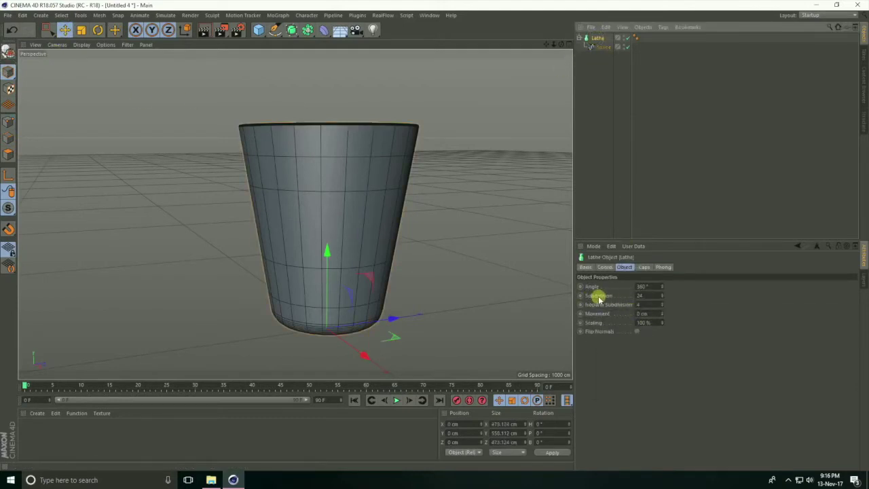
{"action": "left_click", "coordinate": [632, 296]}
{"action": "type", "text": "1"}
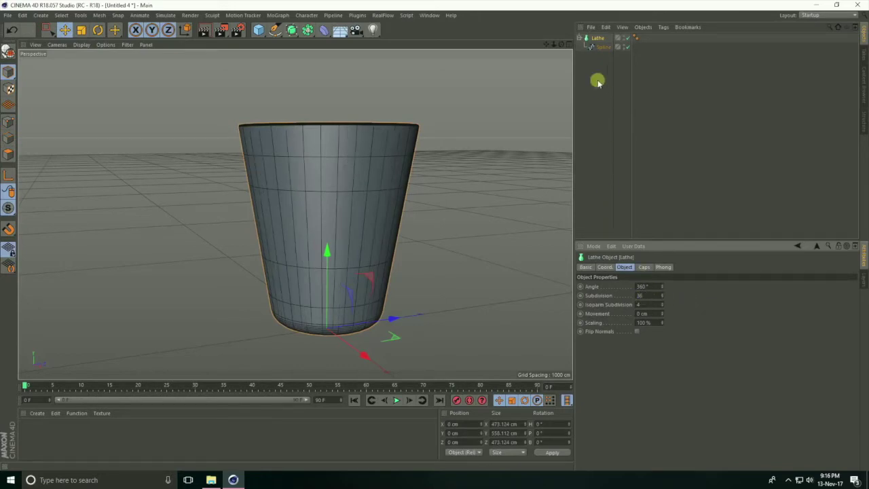
- Convert the Lathe generator into an editable polygon object
{"action": "left_click", "coordinate": [597, 38]}
{"action": "left_click", "coordinate": [580, 38]}
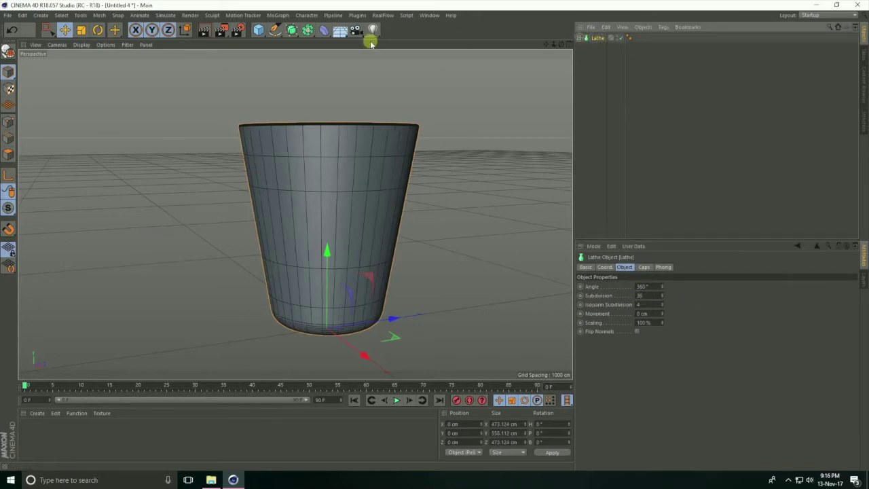
{"action": "left_click", "coordinate": [7, 52]}
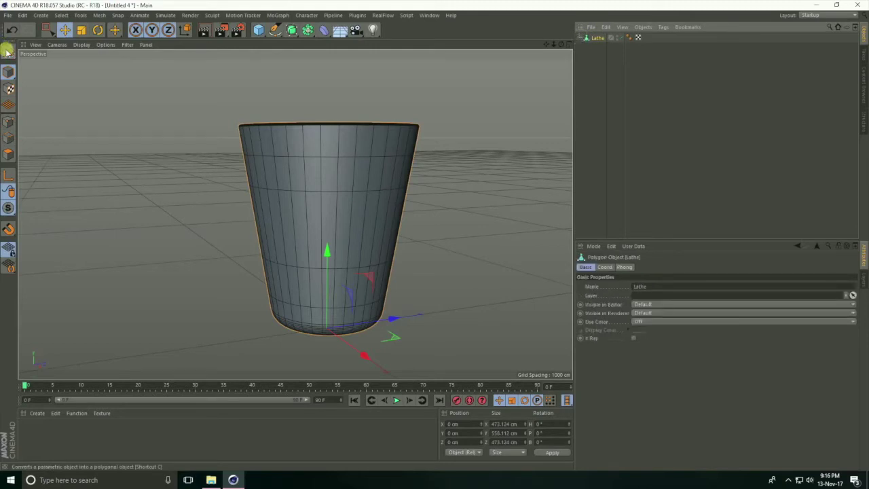
- In Polygon mode, select the cup's outer wall polygons at the upper and lower handle joints in the Front view
{"action": "left_click", "coordinate": [6, 154]}
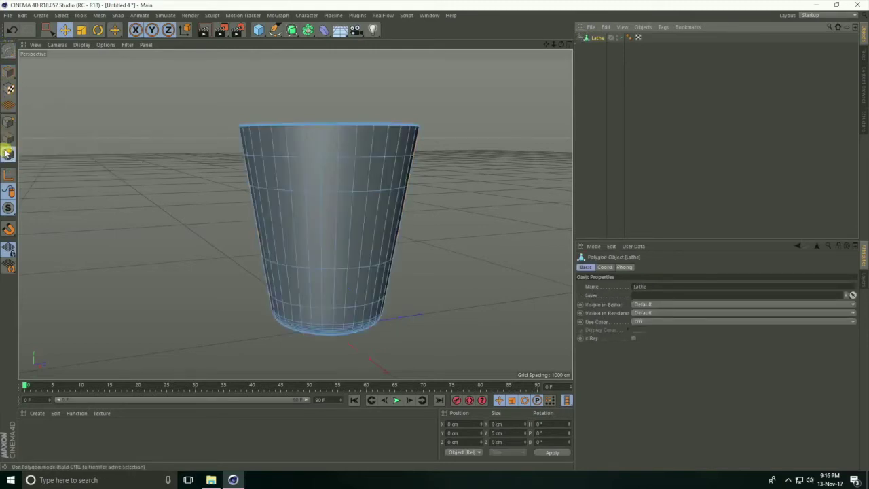
{"action": "left_click", "coordinate": [567, 45]}
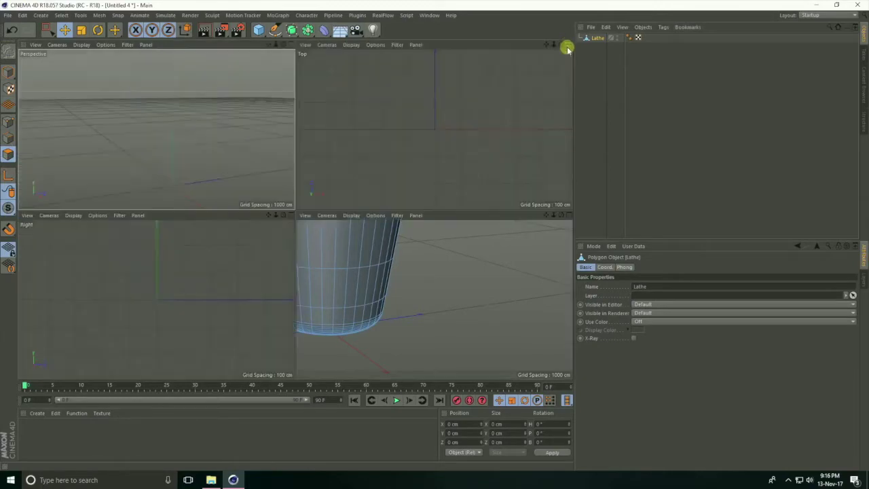
{"action": "left_click", "coordinate": [566, 215]}
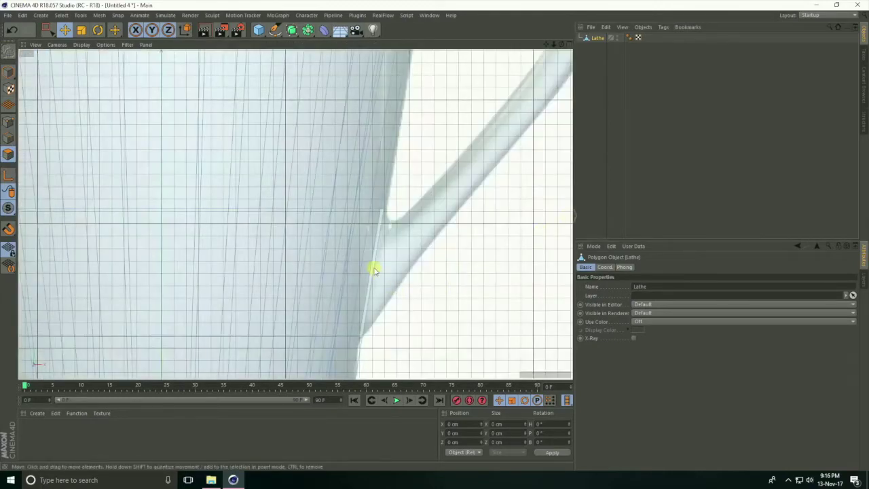
{"action": "scroll", "coordinate": [374, 270], "scroll_direction": "down", "scroll_amount": 10}
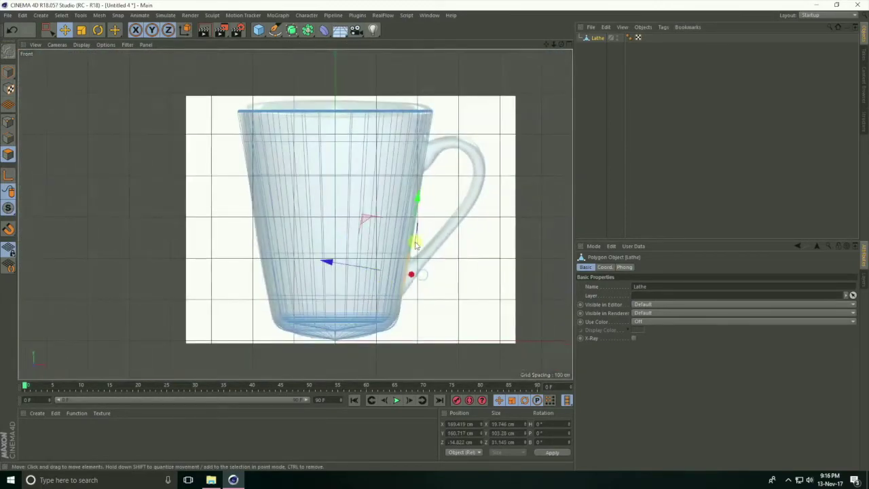
{"action": "scroll", "coordinate": [443, 147], "scroll_direction": "up", "scroll_amount": 4}
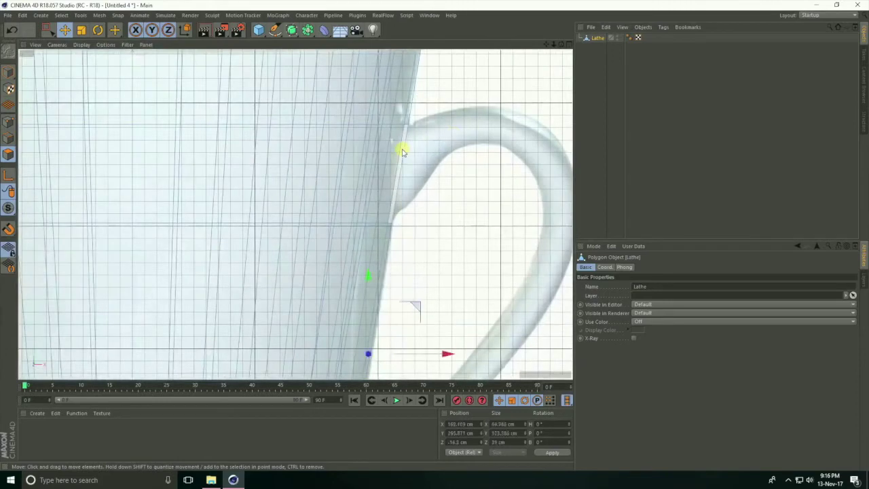
{"action": "scroll", "coordinate": [407, 155], "scroll_direction": "down", "scroll_amount": 5}
- Extrude the two selected joint polygons outward and raise their end faces along Y to start the handle
{"action": "right_click", "coordinate": [421, 159]}
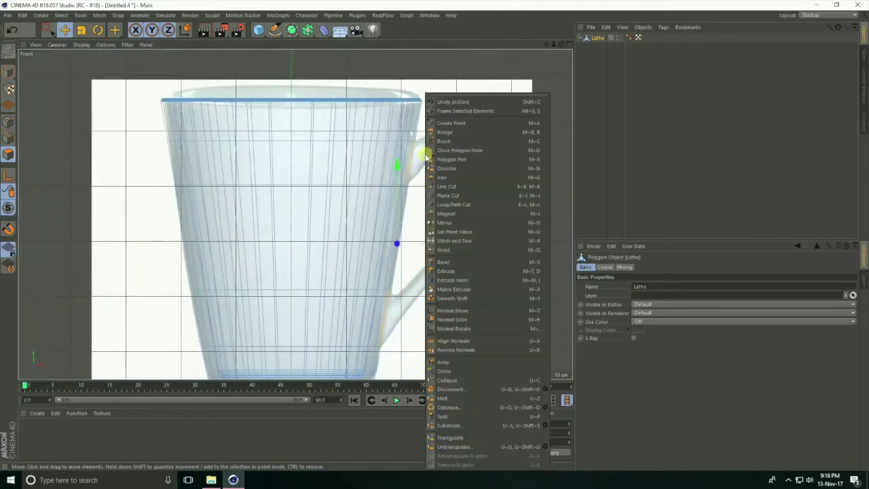
{"action": "left_click", "coordinate": [446, 272]}
{"action": "mouse_move", "coordinate": [441, 290]}
{"action": "left_mouse_down"}
{"action": "mouse_move", "coordinate": [401, 290]}
{"action": "mouse_move", "coordinate": [442, 290]}
{"action": "left_mouse_up"}
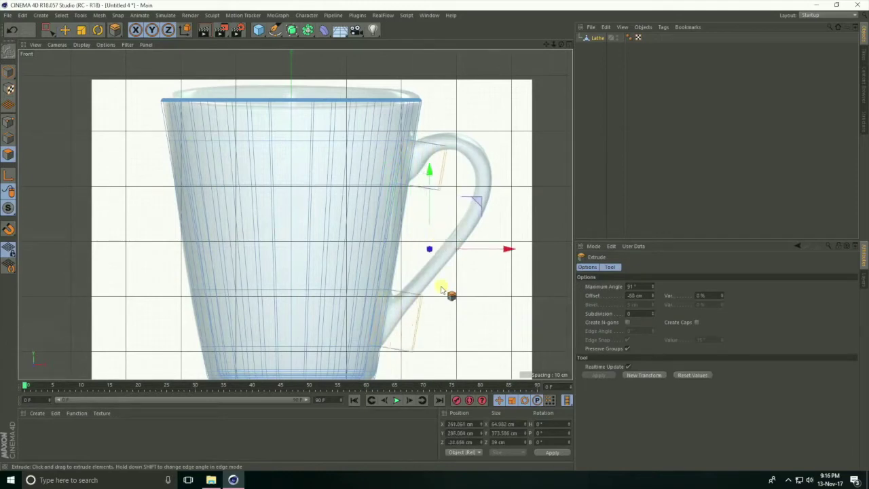
{"action": "left_click_drag", "start_coordinate": [428, 177], "coordinate": [429, 156]}
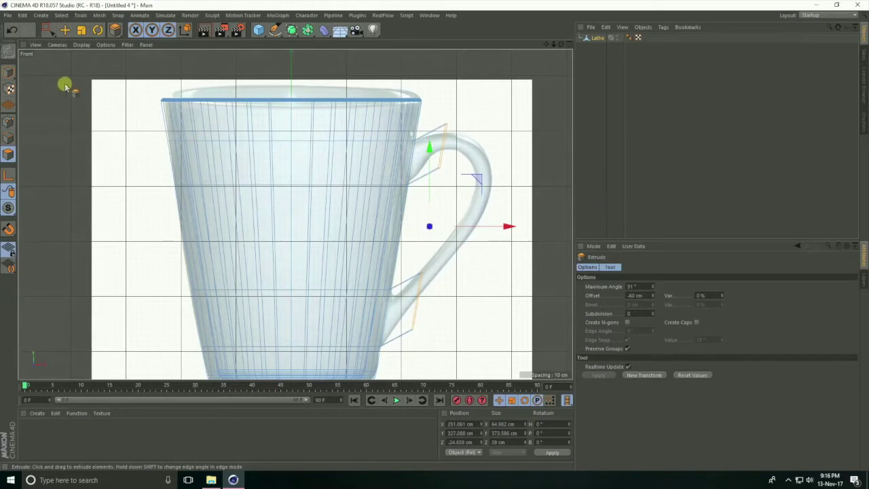
- Select only the upper stub's end face and extrude it with an offset of about -68 cm along the handle
{"action": "left_click_drag", "start_coordinate": [51, 33], "coordinate": [73, 59]}
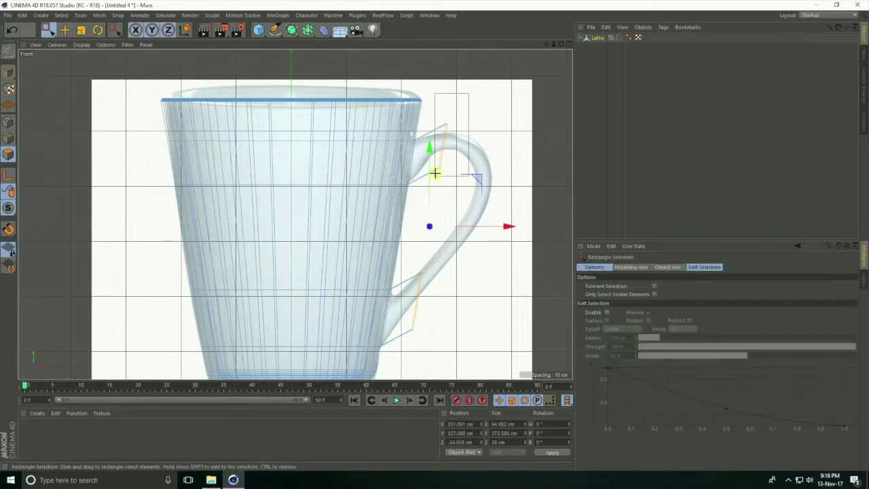
{"action": "left_click_drag", "start_coordinate": [431, 188], "coordinate": [432, 188]}
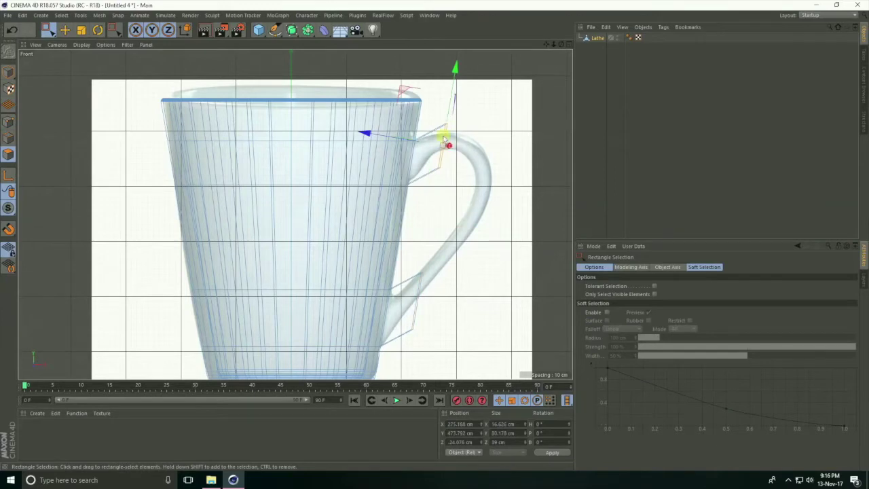
{"action": "right_click", "coordinate": [438, 111]}
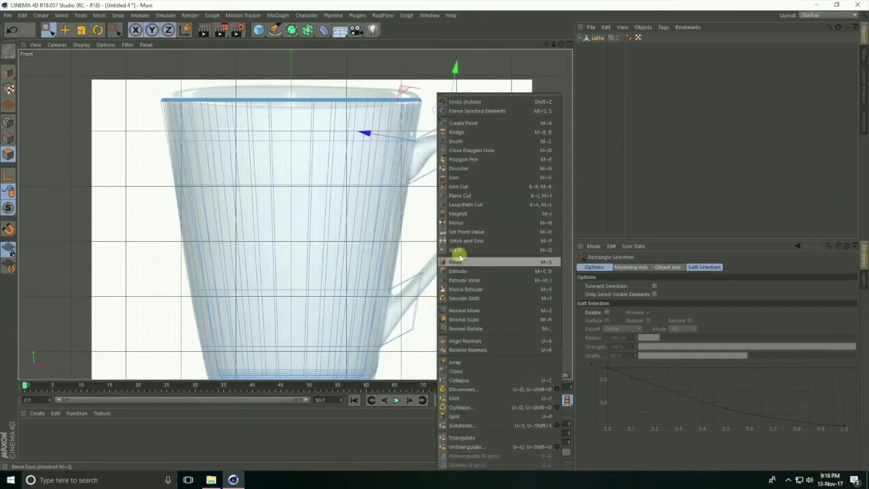
{"action": "left_click", "coordinate": [456, 272]}
{"action": "left_click_drag", "start_coordinate": [444, 237], "coordinate": [436, 238]}
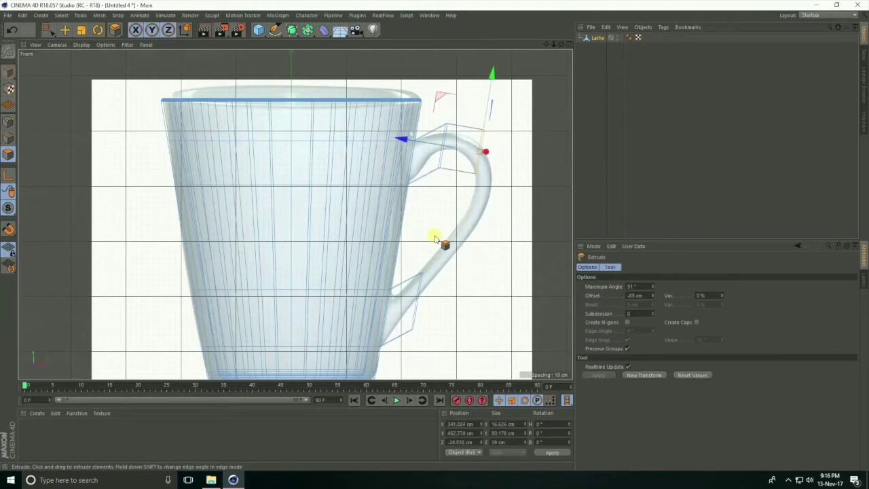
- Rotate the upper handle end face to follow the reference bend, and extrude it again with an offset of about -71 cm
{"action": "left_click", "coordinate": [99, 31]}
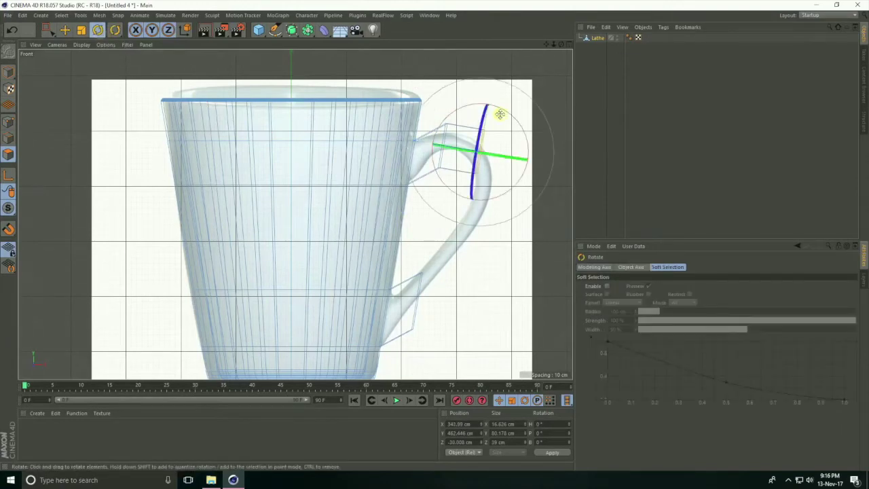
{"action": "left_click_drag", "start_coordinate": [511, 118], "coordinate": [500, 170]}
{"action": "right_click", "coordinate": [465, 224]}
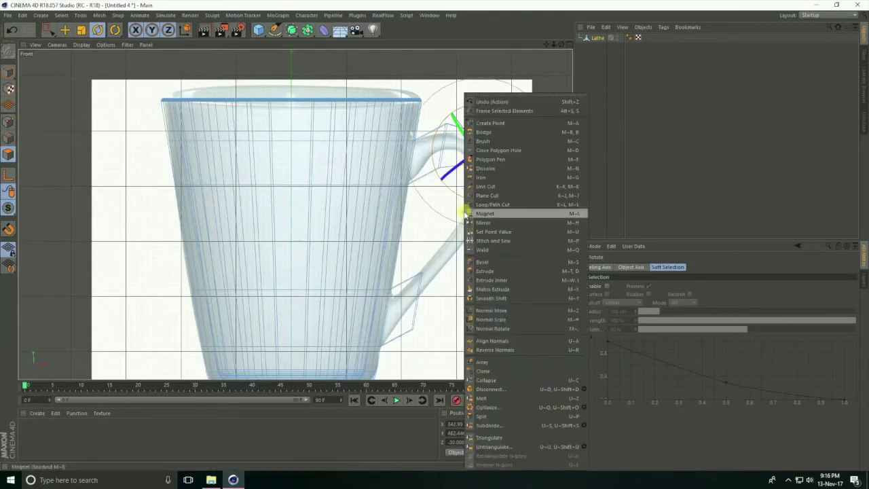
{"action": "left_click", "coordinate": [479, 273]}
{"action": "left_click_drag", "start_coordinate": [436, 239], "coordinate": [435, 238]}
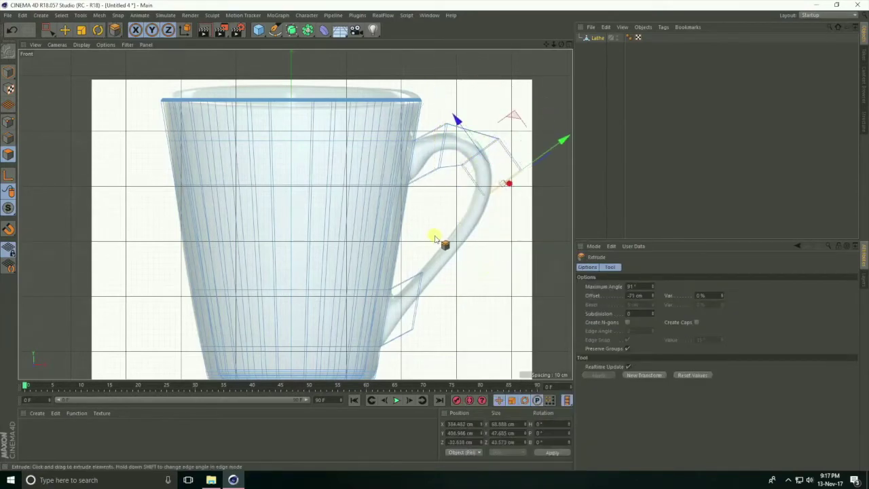
- Move the upper handle's end face back toward the reference and rotate it downward to follow the outer bend
{"action": "left_click_drag", "start_coordinate": [553, 140], "coordinate": [549, 151]}
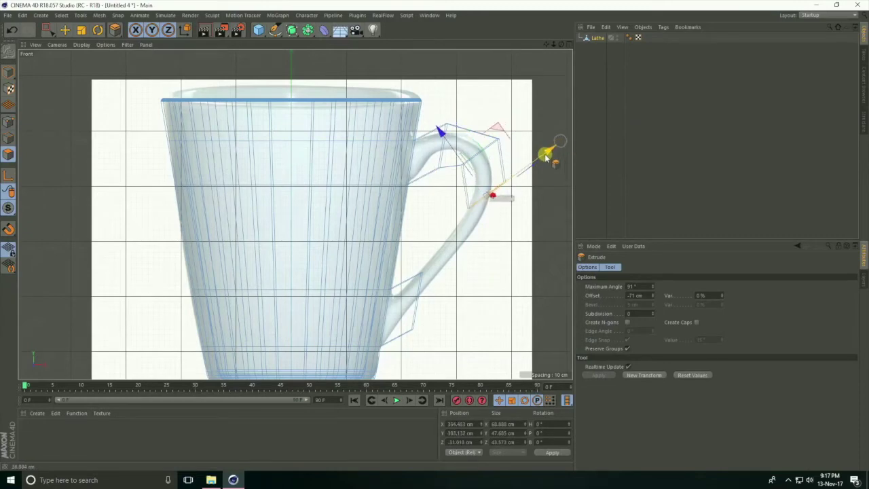
{"action": "left_click", "coordinate": [98, 29]}
{"action": "left_click_drag", "start_coordinate": [530, 167], "coordinate": [521, 213]}
{"action": "left_click", "coordinate": [64, 29]}
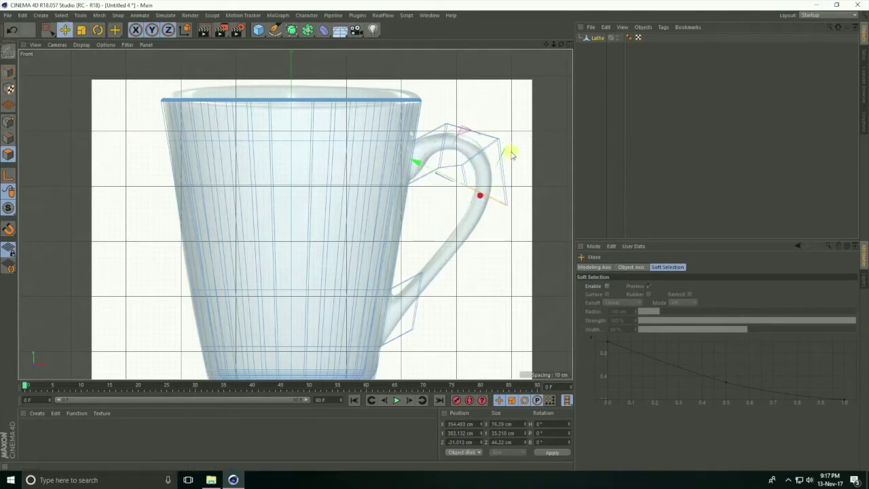
{"action": "left_click_drag", "start_coordinate": [465, 135], "coordinate": [461, 127]}
- Extrude the upper handle's end face down along the reference with an offset of about -88 cm
{"action": "right_click", "coordinate": [470, 222]}
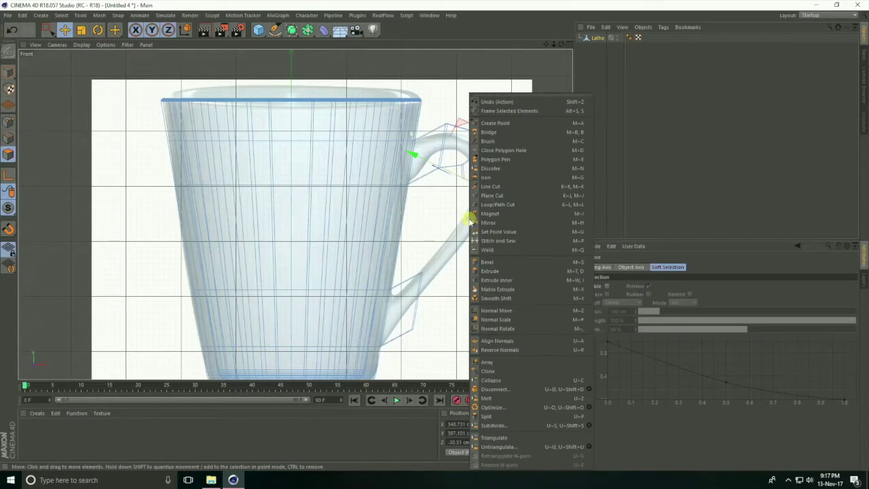
{"action": "left_click", "coordinate": [486, 272]}
{"action": "left_click_drag", "start_coordinate": [497, 265], "coordinate": [437, 239]}
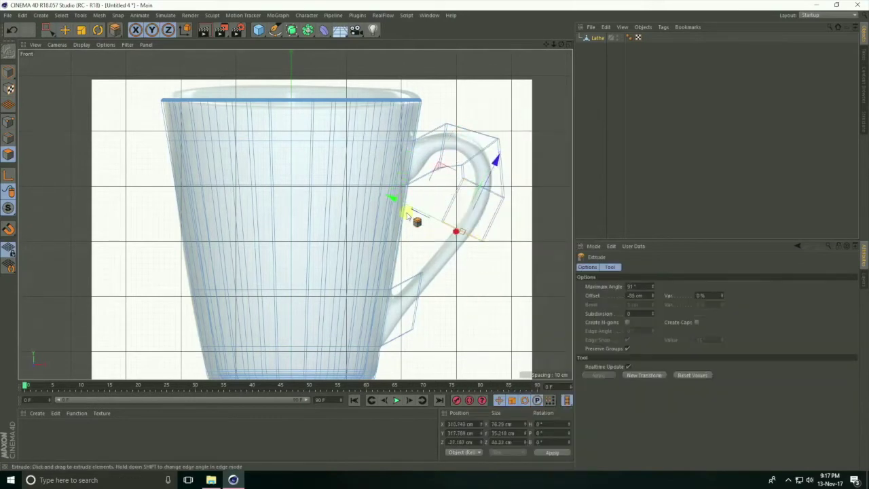
- Rectangle-select the lower stub's end face and rotate it to face along the handle's diagonal lower section
{"action": "left_click", "coordinate": [50, 31]}
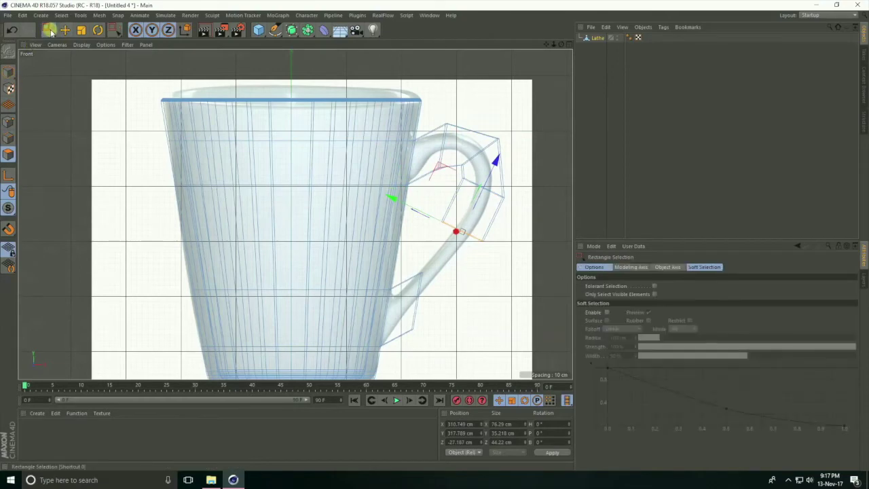
{"action": "left_click", "coordinate": [51, 32]}
{"action": "left_click", "coordinate": [89, 62]}
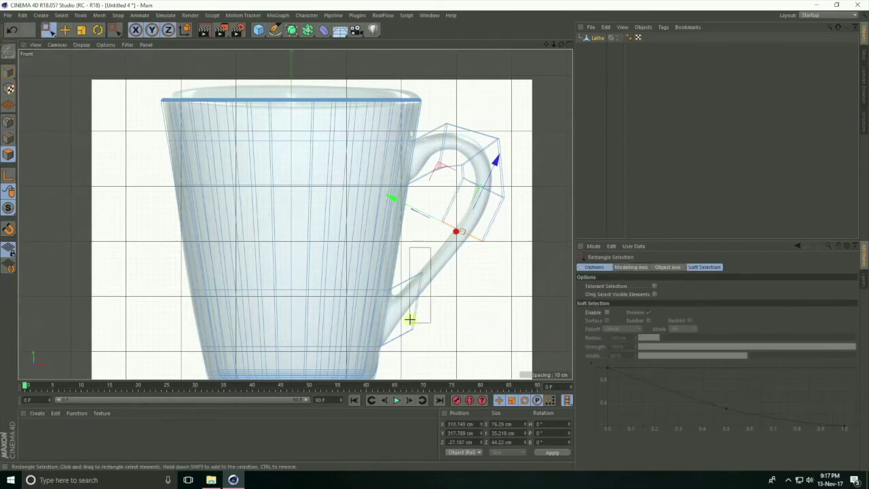
{"action": "left_click_drag", "start_coordinate": [405, 343], "coordinate": [404, 343]}
{"action": "left_click", "coordinate": [98, 30]}
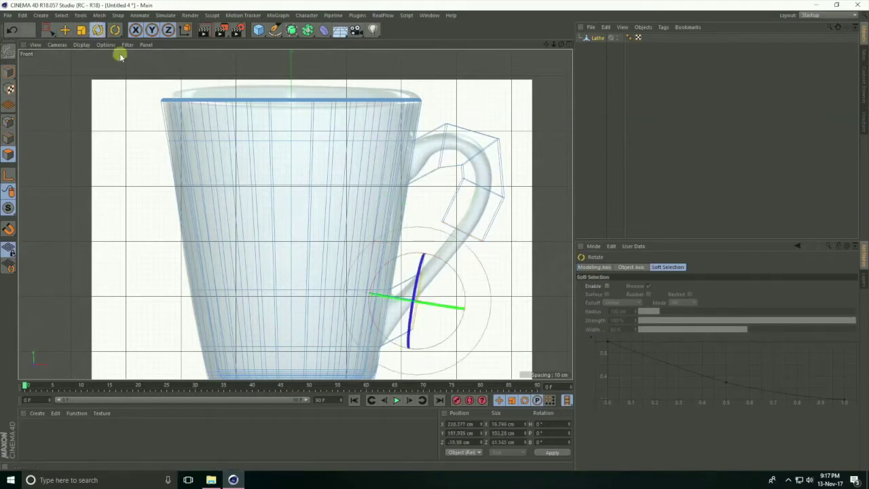
{"action": "left_click_drag", "start_coordinate": [394, 252], "coordinate": [381, 288]}
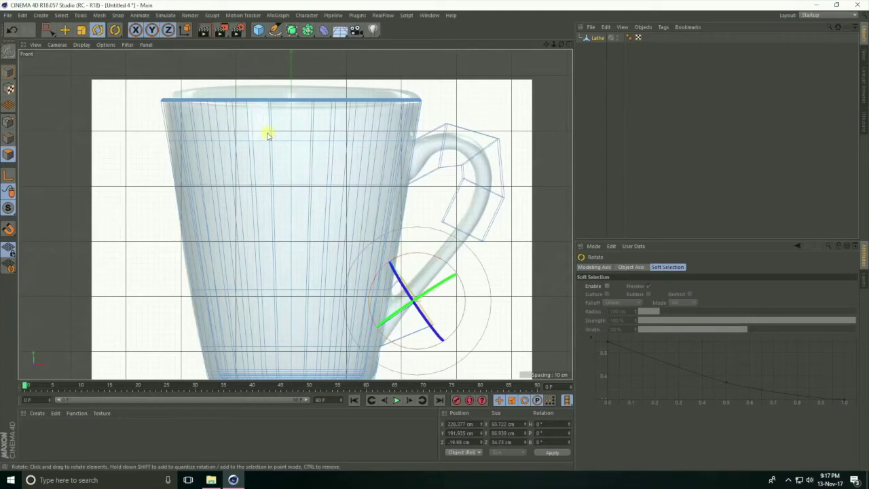
- Extrude the lower stub's end face with an offset of about -77 cm, and extrude it again by a shorter segment
{"action": "right_click", "coordinate": [487, 286]}
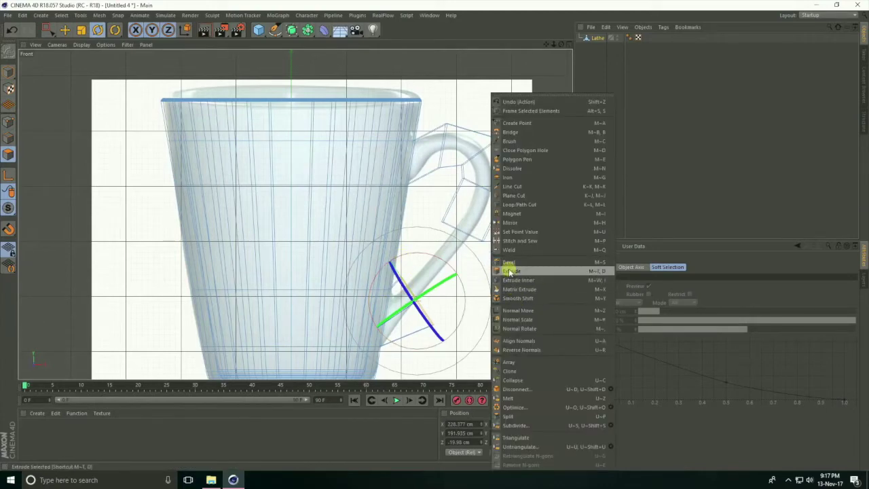
{"action": "left_click", "coordinate": [496, 277]}
{"action": "left_click_drag", "start_coordinate": [494, 282], "coordinate": [404, 208]}
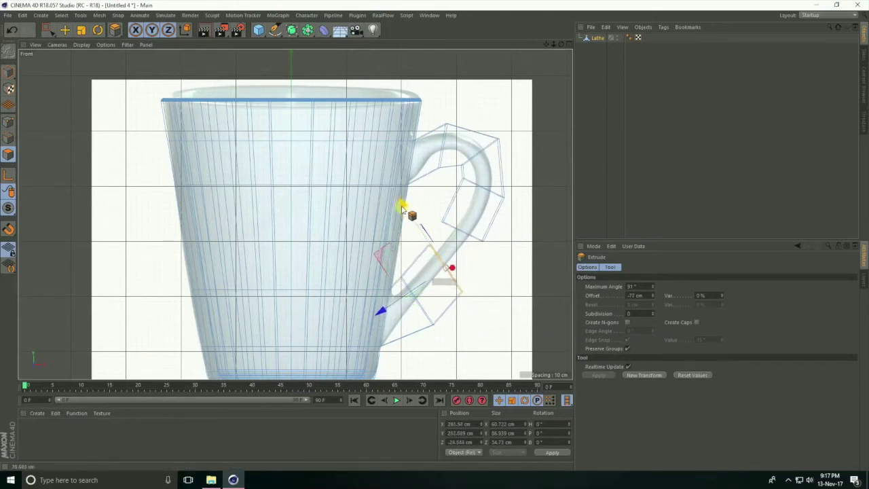
{"action": "right_click", "coordinate": [489, 265]}
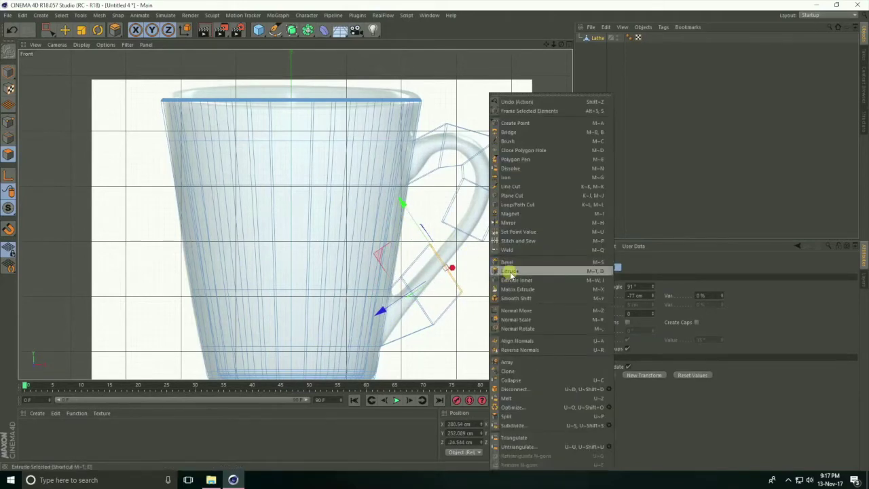
{"action": "left_click", "coordinate": [510, 271]}
{"action": "left_click_drag", "start_coordinate": [442, 242], "coordinate": [436, 239]}
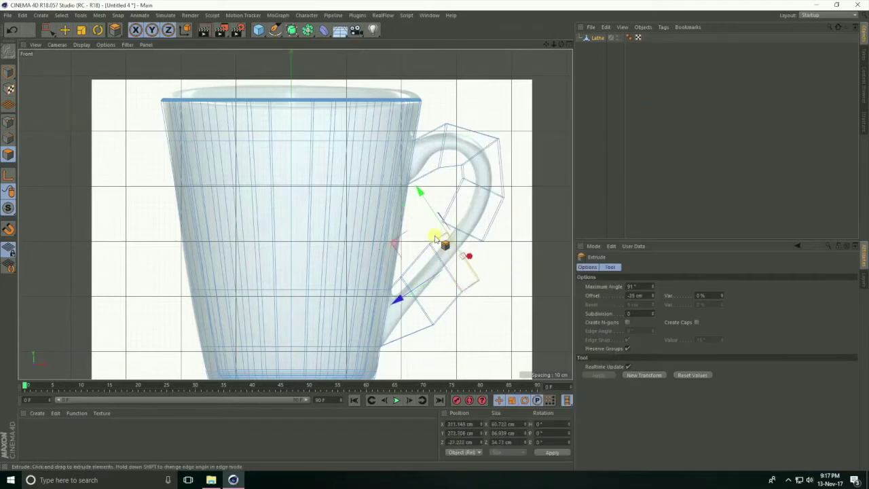
- Rotate the lower handle's end face parallel to the upper one and move it up close to it
{"action": "left_click", "coordinate": [97, 30]}
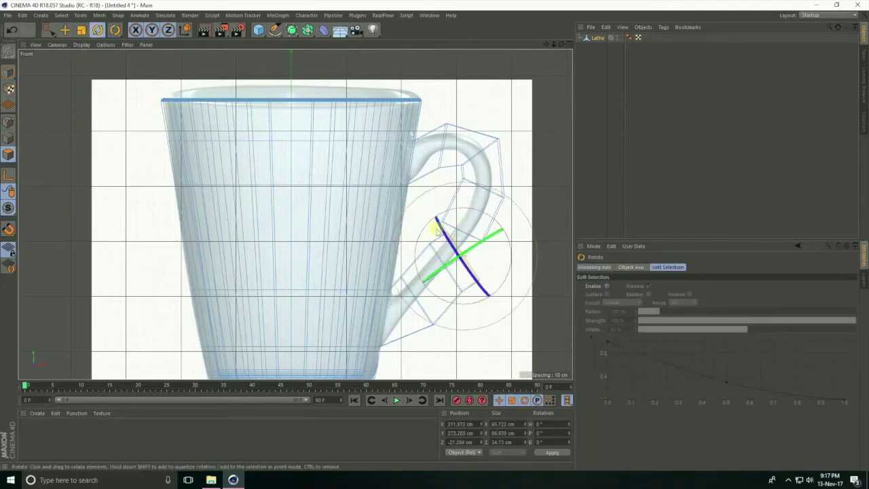
{"action": "left_click_drag", "start_coordinate": [424, 224], "coordinate": [398, 255]}
{"action": "left_click", "coordinate": [65, 30]}
{"action": "scroll", "coordinate": [495, 229], "scroll_direction": "up", "scroll_amount": 2}
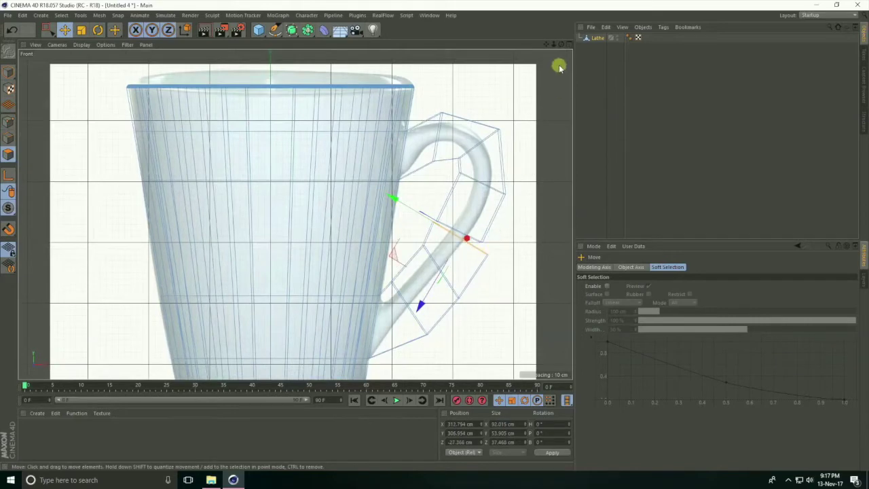
- In the Perspective view, select both facing end polygons at the gap between the upper and lower handle parts
{"action": "left_click", "coordinate": [568, 46]}
{"action": "left_click", "coordinate": [292, 42]}
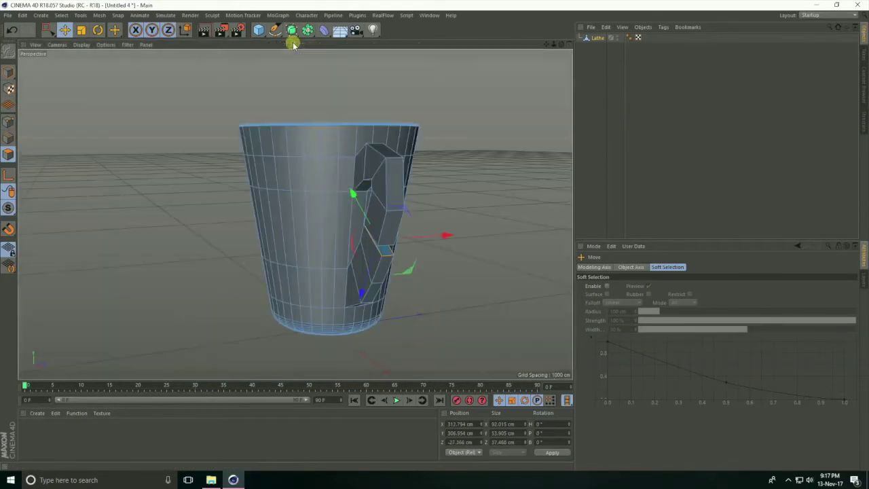
{"action": "left_click_drag", "start_coordinate": [389, 267], "coordinate": [394, 210], "text": "alt"}
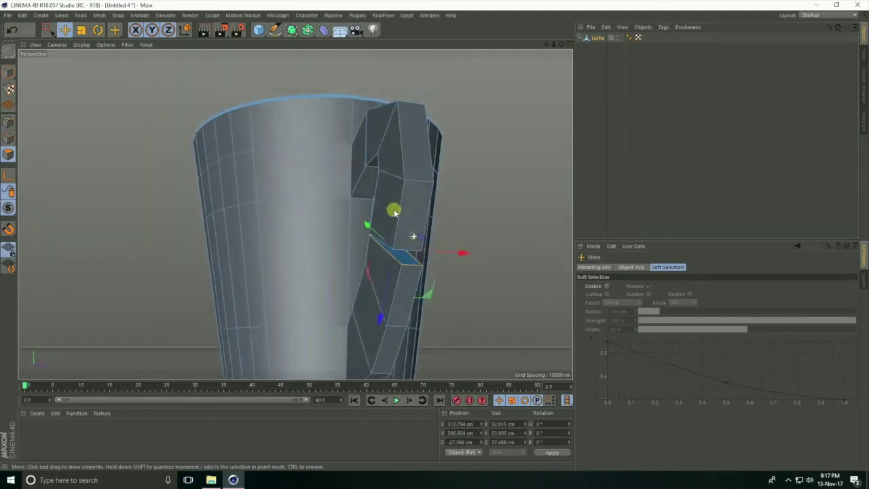
{"action": "left_click", "coordinate": [7, 154]}
{"action": "left_click_drag", "start_coordinate": [408, 231], "coordinate": [401, 303], "text": "alt"}
{"action": "left_click", "coordinate": [398, 245]}
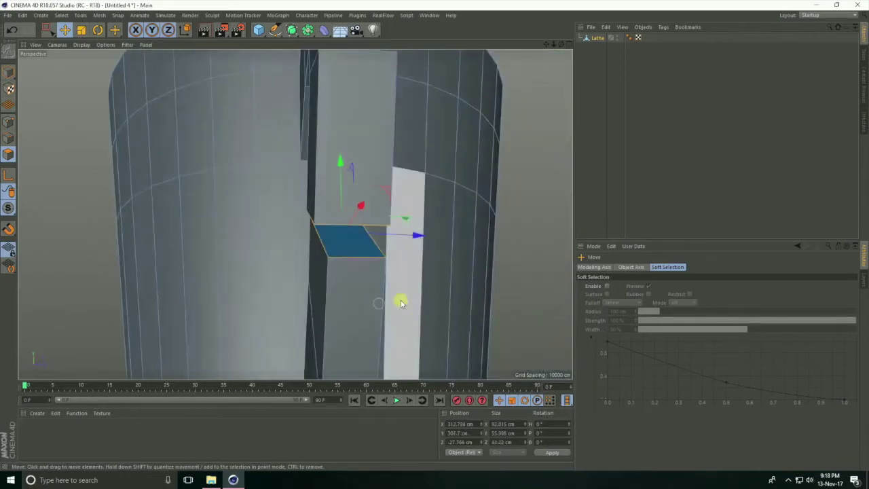
- Bridge the two selected end polygons to join the upper and lower handle parts
{"action": "left_click_drag", "start_coordinate": [359, 247], "coordinate": [320, 222], "text": "alt"}
{"action": "right_click", "coordinate": [320, 222]}
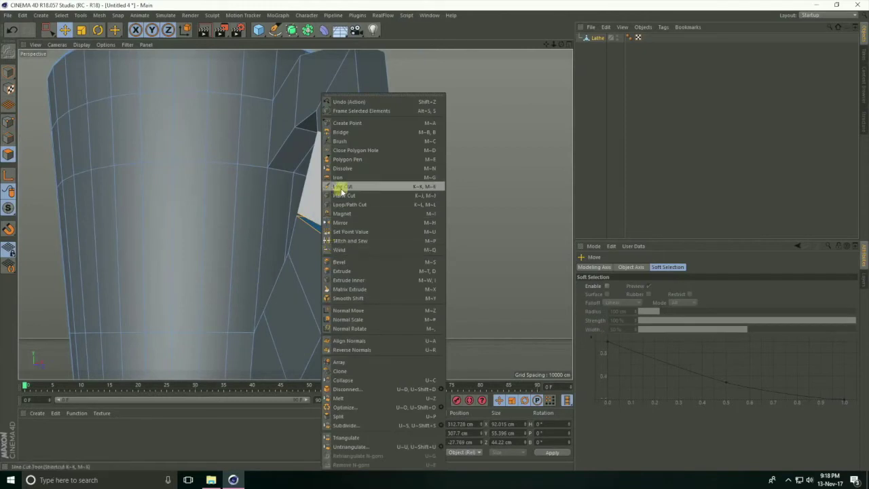
{"action": "left_click", "coordinate": [338, 132]}
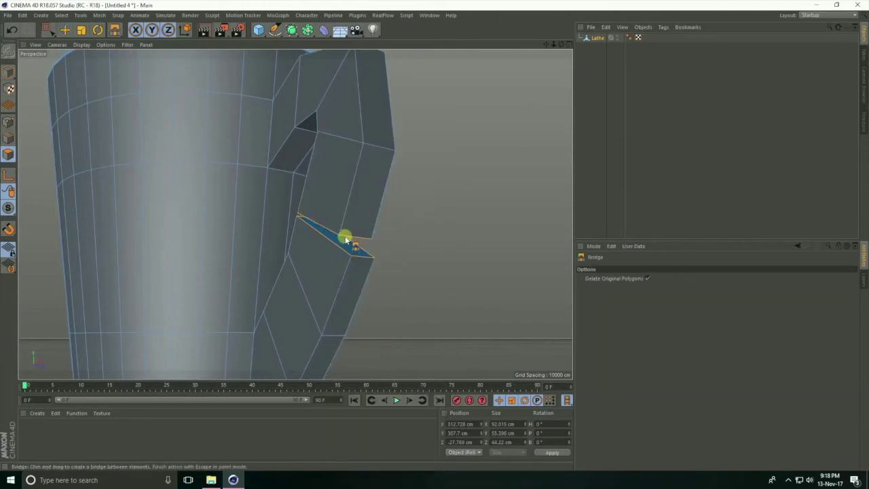
{"action": "left_click_drag", "start_coordinate": [349, 252], "coordinate": [405, 207], "text": "alt"}
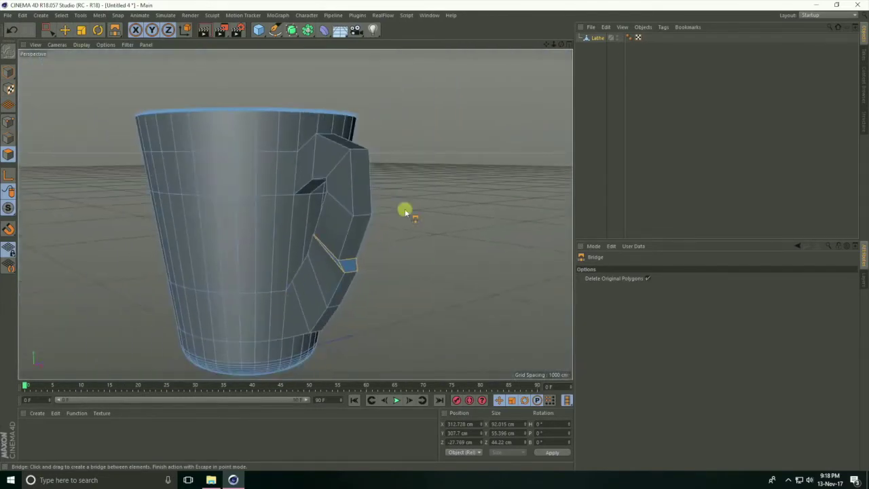
- In Edge mode, add loop cuts with Loop/Path Cut across the handle's segments in the Front view
{"action": "left_click", "coordinate": [569, 44]}
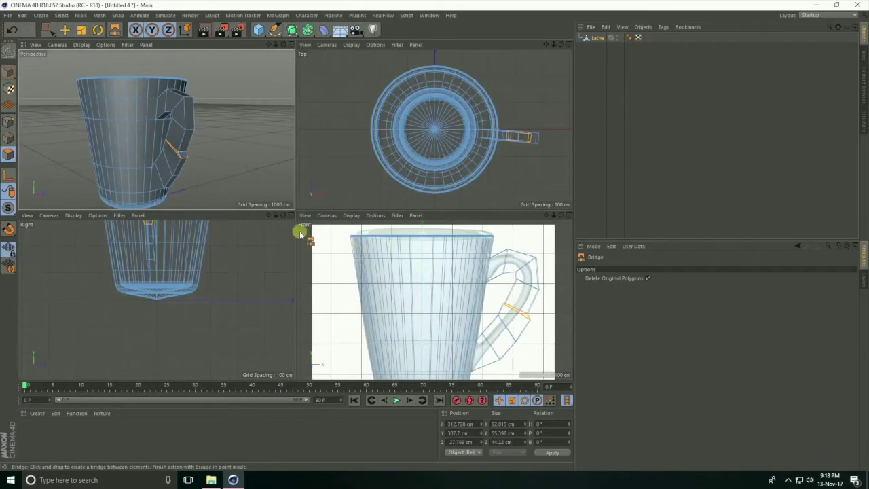
{"action": "left_click", "coordinate": [570, 215]}
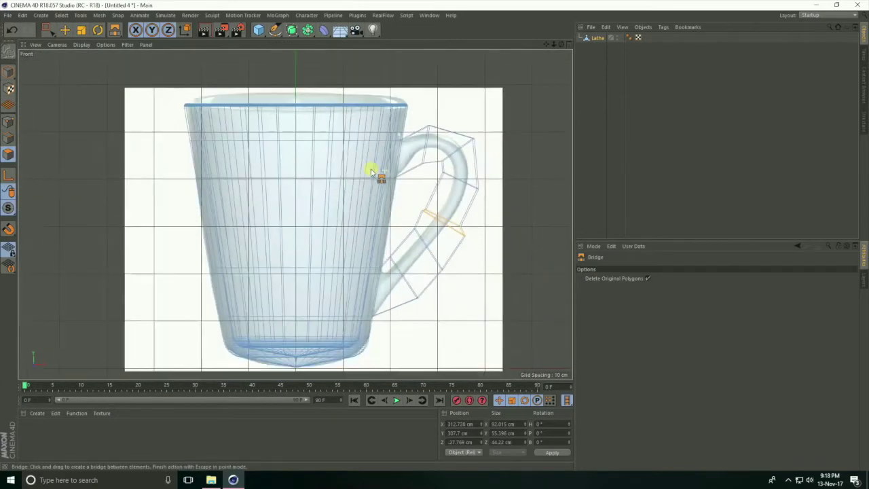
{"action": "scroll", "coordinate": [523, 142], "scroll_direction": "up", "scroll_amount": 2}
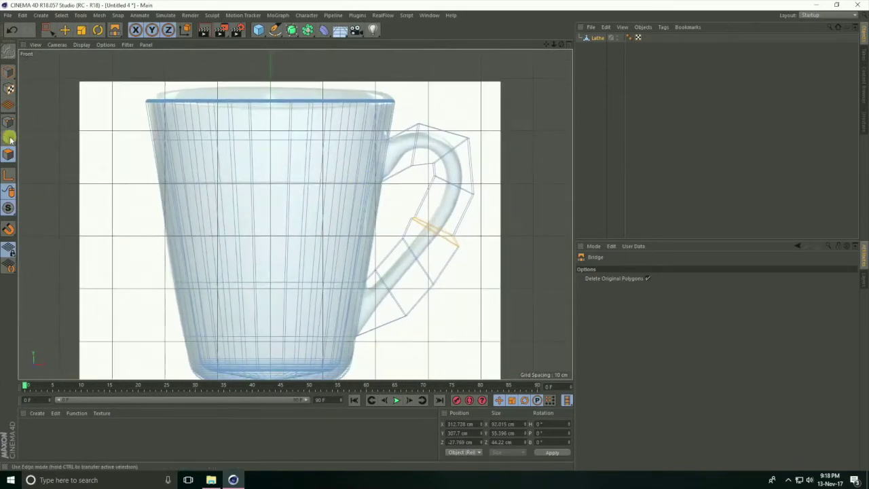
{"action": "left_click", "coordinate": [9, 138]}
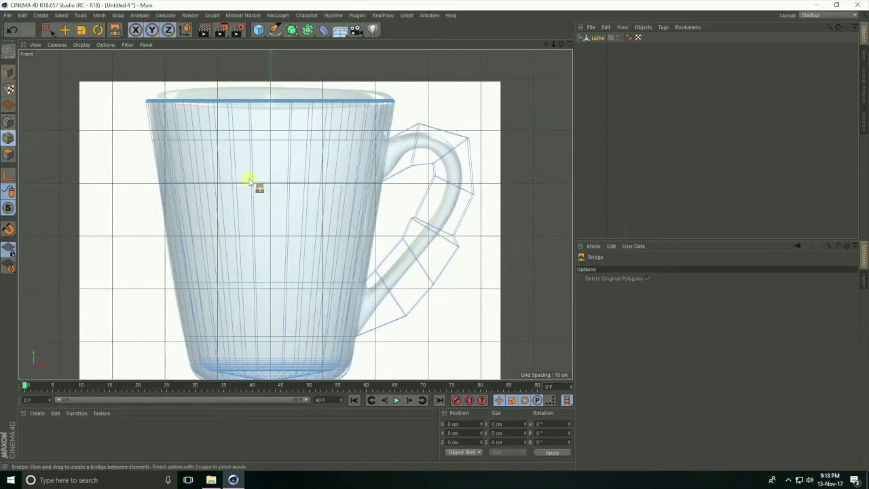
{"action": "right_click", "coordinate": [400, 169]}
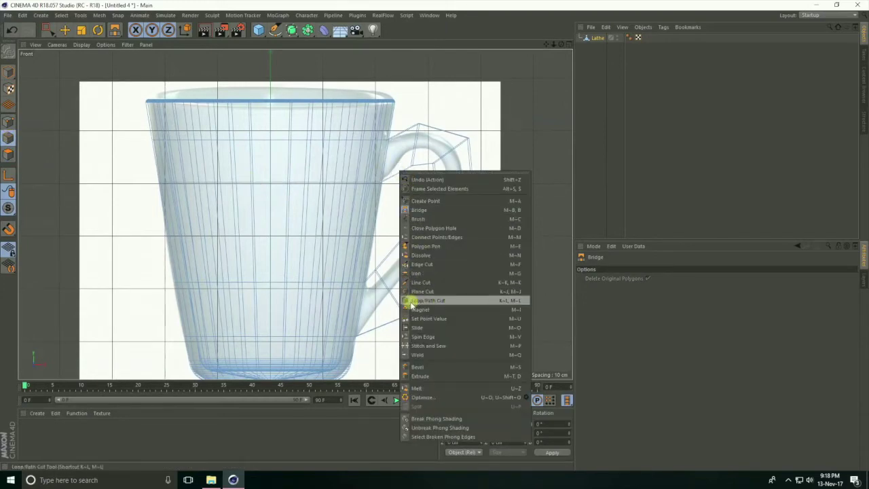
{"action": "left_click", "coordinate": [441, 303]}
{"action": "scroll", "coordinate": [479, 132], "scroll_direction": "up", "scroll_amount": 3}
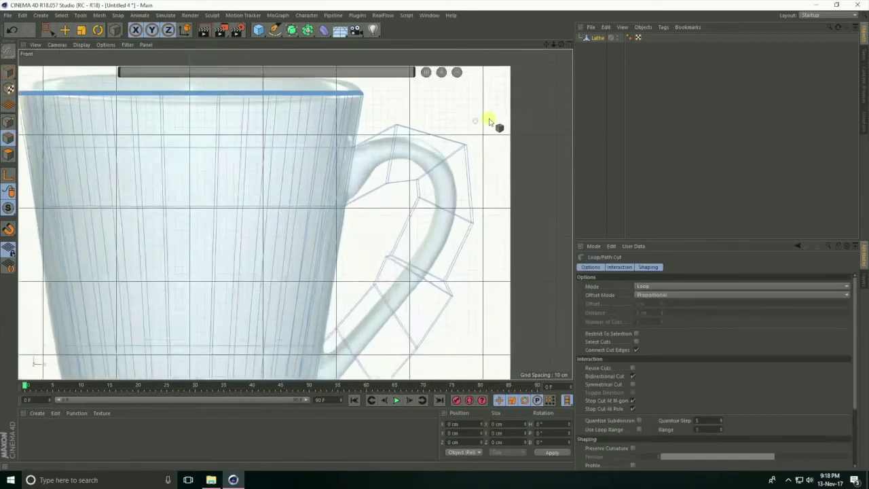
{"action": "left_click", "coordinate": [378, 193]}
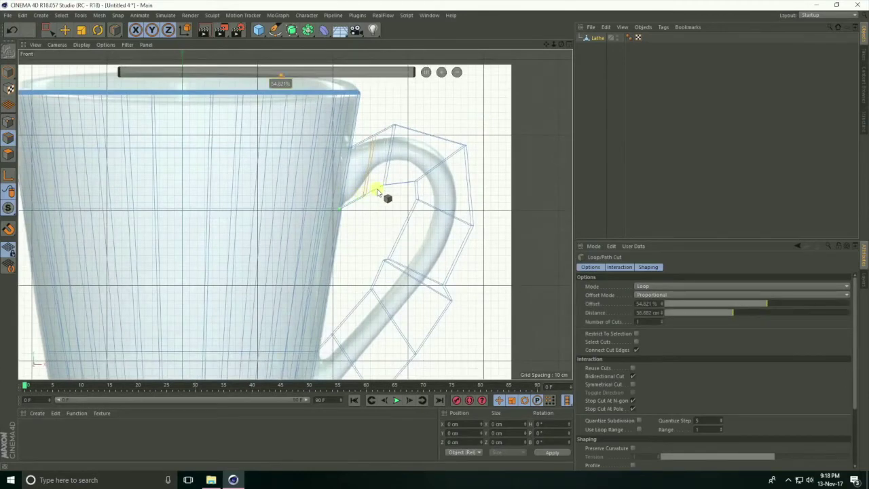
{"action": "left_click_drag", "start_coordinate": [397, 187], "coordinate": [415, 192]}
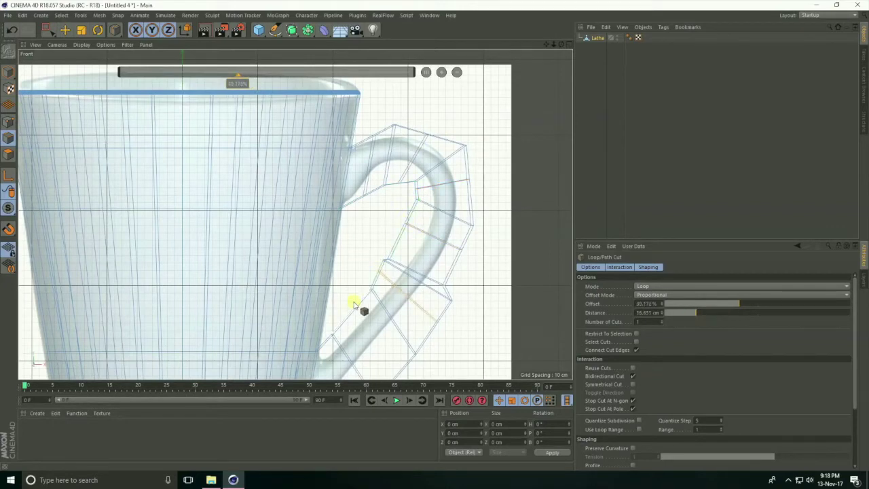
{"action": "scroll", "coordinate": [316, 330], "scroll_direction": "down", "scroll_amount": 3}
{"action": "scroll", "coordinate": [346, 345], "scroll_direction": "up", "scroll_amount": 5}
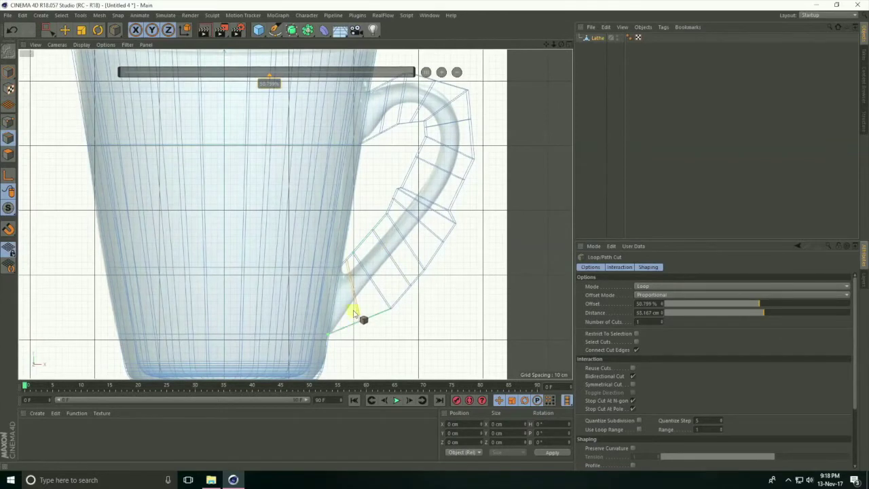
- In Point mode, rectangle-select the outer points near the handle's upper joint and lower them onto the reference outline
{"action": "left_click", "coordinate": [13, 122]}
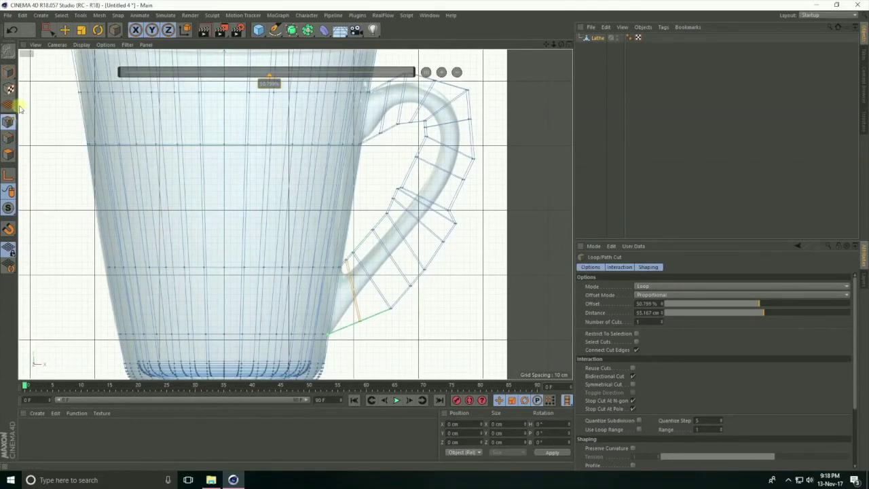
{"action": "left_click", "coordinate": [42, 31]}
{"action": "left_click", "coordinate": [95, 56]}
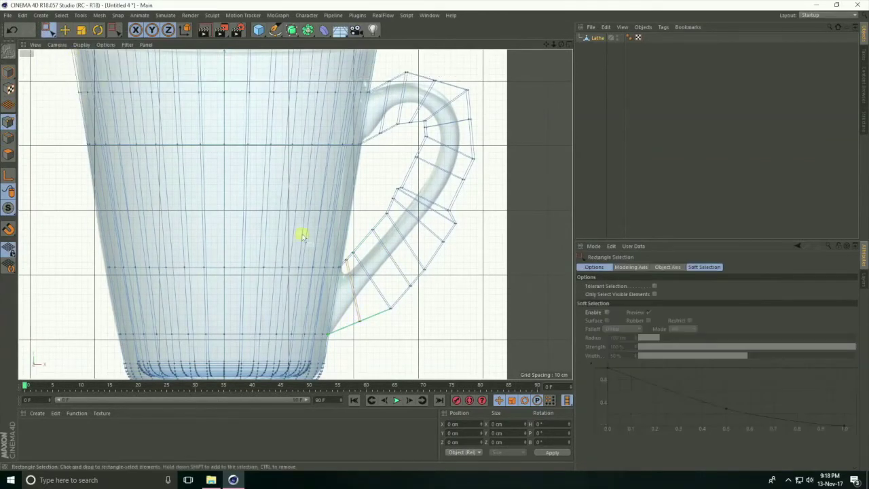
{"action": "key", "text": "h"}
{"action": "scroll", "coordinate": [391, 145], "scroll_direction": "up", "scroll_amount": 5}
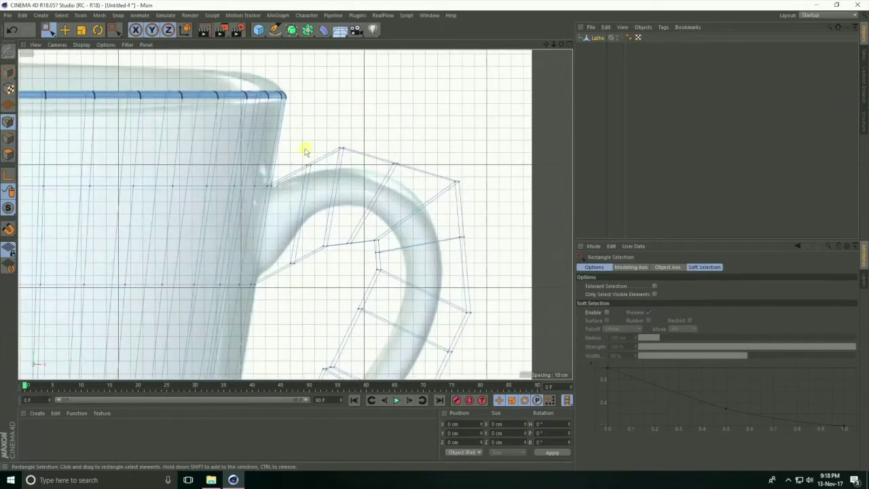
{"action": "left_click_drag", "start_coordinate": [315, 188], "coordinate": [316, 189]}
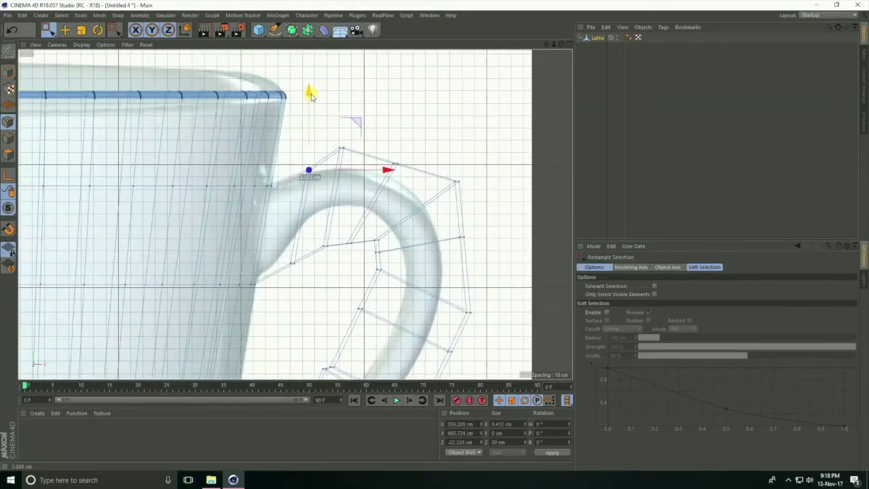
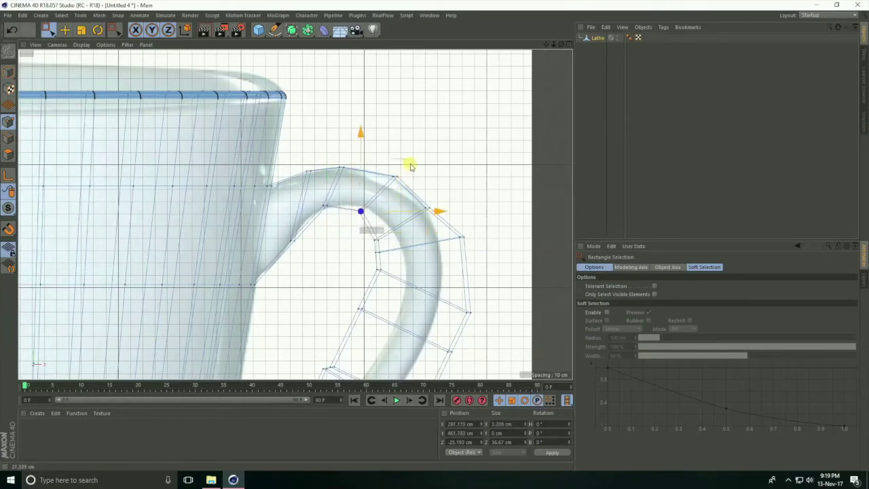
- Move the inner points of the handle's upper bend and the neighbouring outer points onto the reference outline in the Front view
{"action": "left_click", "coordinate": [390, 247]}
{"action": "left_click_drag", "start_coordinate": [423, 197], "coordinate": [438, 179]}
{"action": "left_click_drag", "start_coordinate": [390, 259], "coordinate": [391, 259]}
{"action": "left_click_drag", "start_coordinate": [450, 252], "coordinate": [476, 252]}
{"action": "left_click", "coordinate": [380, 270]}
{"action": "left_click_drag", "start_coordinate": [424, 227], "coordinate": [454, 253]}
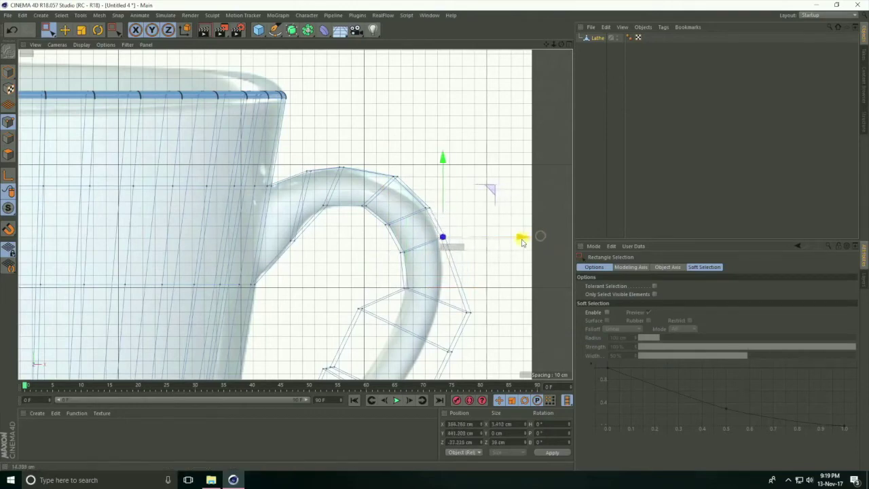
- Fit the next inner and outer points at the handle's widest part to the reference outline
{"action": "scroll", "coordinate": [317, 196], "scroll_direction": "down", "scroll_amount": 3}
{"action": "scroll", "coordinate": [348, 279], "scroll_direction": "up", "scroll_amount": 3}
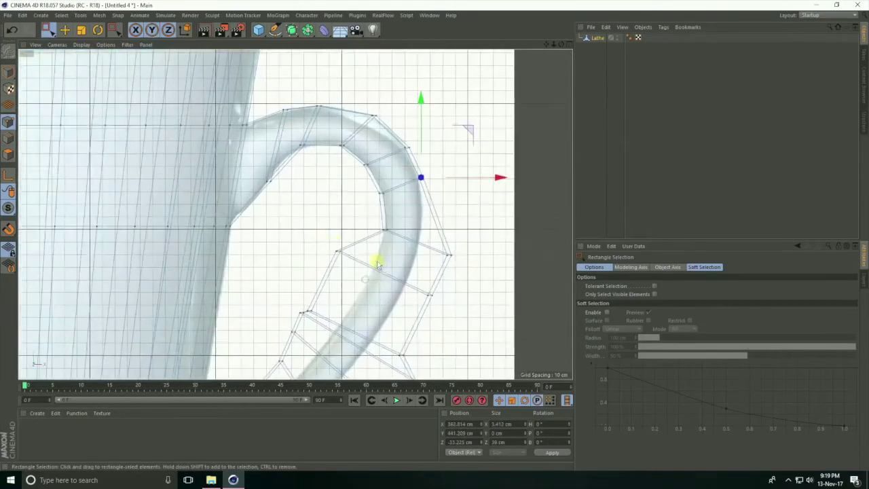
{"action": "left_click", "coordinate": [339, 252]}
{"action": "left_click_drag", "start_coordinate": [405, 260], "coordinate": [502, 258]}
{"action": "left_click_drag", "start_coordinate": [421, 189], "coordinate": [422, 163]}
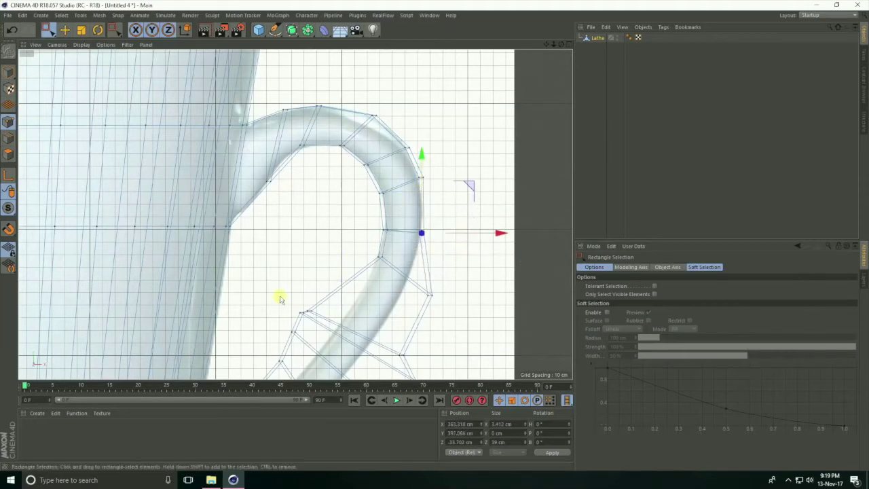
- Move the inner points just below the handle's widest part and the two outer point groups opposite them onto the reference outline
{"action": "left_click_drag", "start_coordinate": [320, 314], "coordinate": [321, 315]}
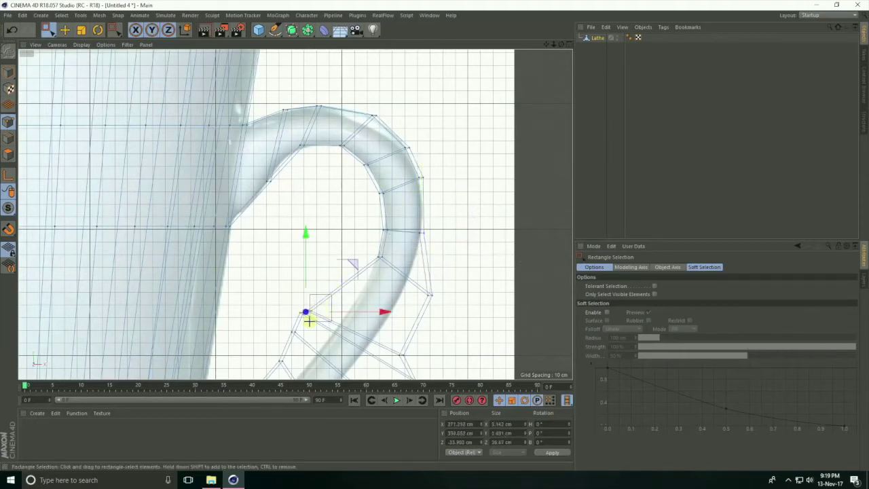
{"action": "left_click_drag", "start_coordinate": [390, 313], "coordinate": [478, 302]}
{"action": "scroll", "coordinate": [305, 189], "scroll_direction": "down", "scroll_amount": 2}
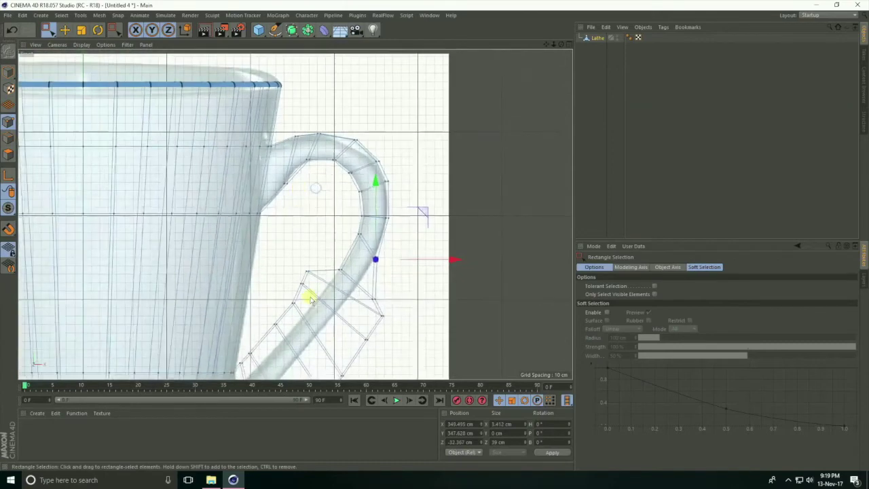
{"action": "scroll", "coordinate": [339, 297], "scroll_direction": "up", "scroll_amount": 3}
{"action": "left_click_drag", "start_coordinate": [408, 308], "coordinate": [410, 307]}
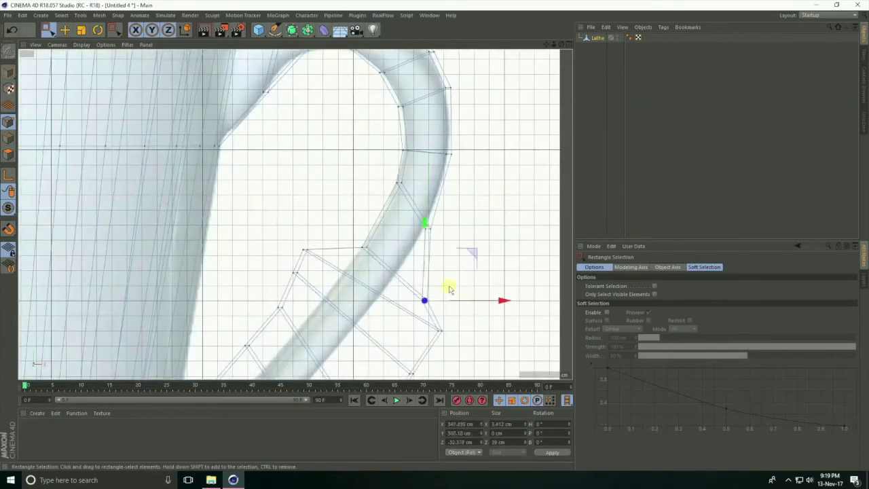
{"action": "left_click_drag", "start_coordinate": [470, 252], "coordinate": [453, 219]}
{"action": "key", "text": "ctrl+z"}
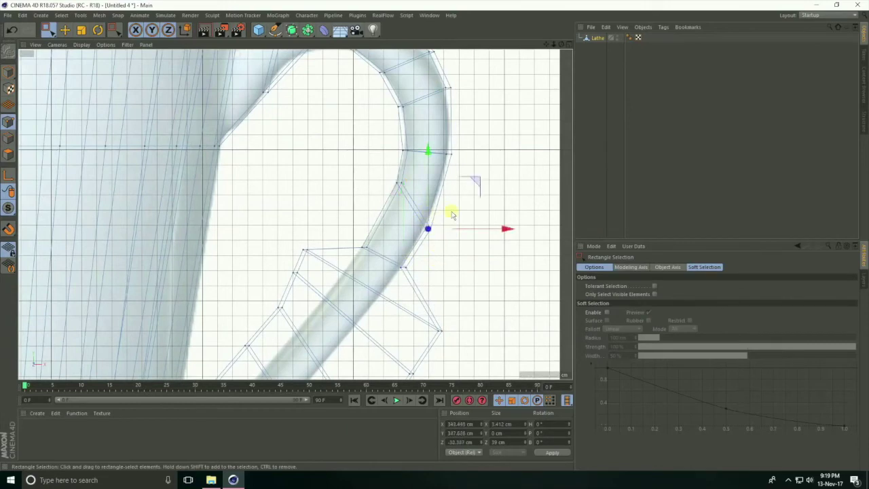
{"action": "left_click_drag", "start_coordinate": [476, 180], "coordinate": [488, 155]}
- Fit the next inner and outer point pair at the start of the handle's sloping lower section to the reference
{"action": "left_click", "coordinate": [311, 255]}
{"action": "left_click_drag", "start_coordinate": [349, 200], "coordinate": [389, 229]}
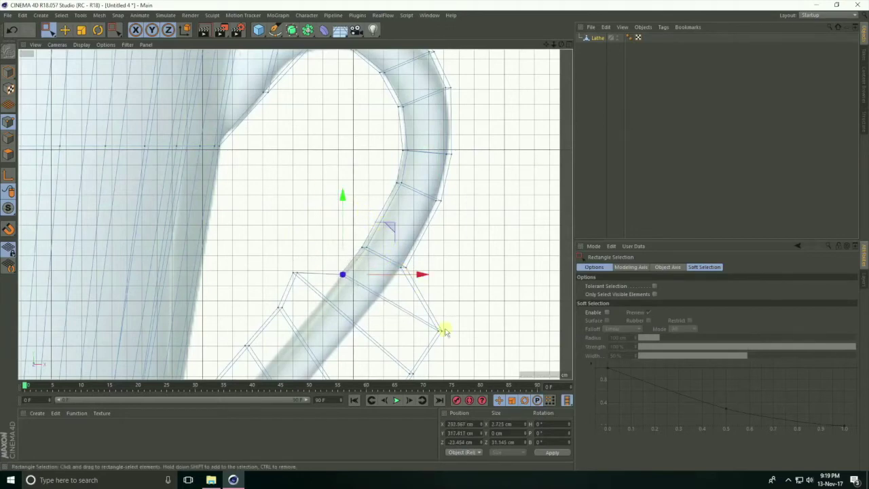
{"action": "left_click", "coordinate": [436, 329]}
{"action": "left_click_drag", "start_coordinate": [517, 333], "coordinate": [451, 331]}
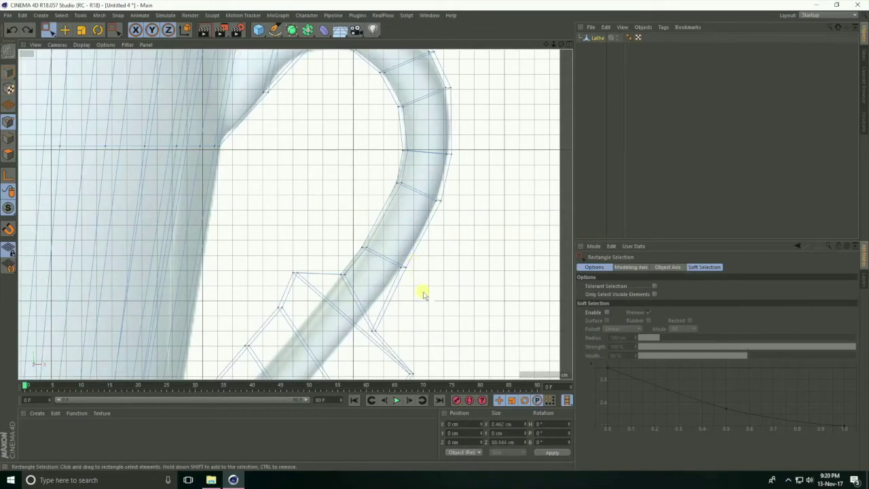
{"action": "left_click_drag", "start_coordinate": [423, 287], "coordinate": [430, 258]}
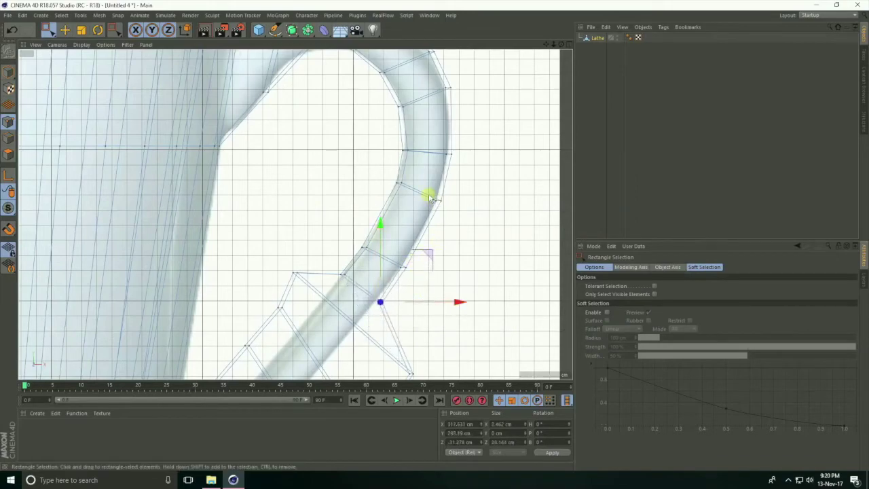
- Shift the following inner points and their opposite outer points down the handle's slope onto the reference edges
{"action": "key", "text": "alt+h"}
{"action": "scroll", "coordinate": [413, 222], "scroll_direction": "up", "scroll_amount": 6}
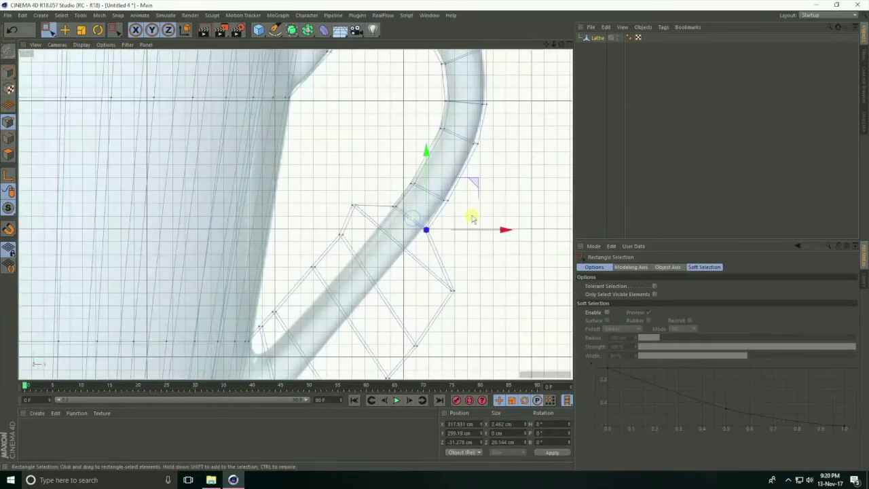
{"action": "left_click", "coordinate": [353, 205]}
{"action": "left_click_drag", "start_coordinate": [398, 159], "coordinate": [420, 185]}
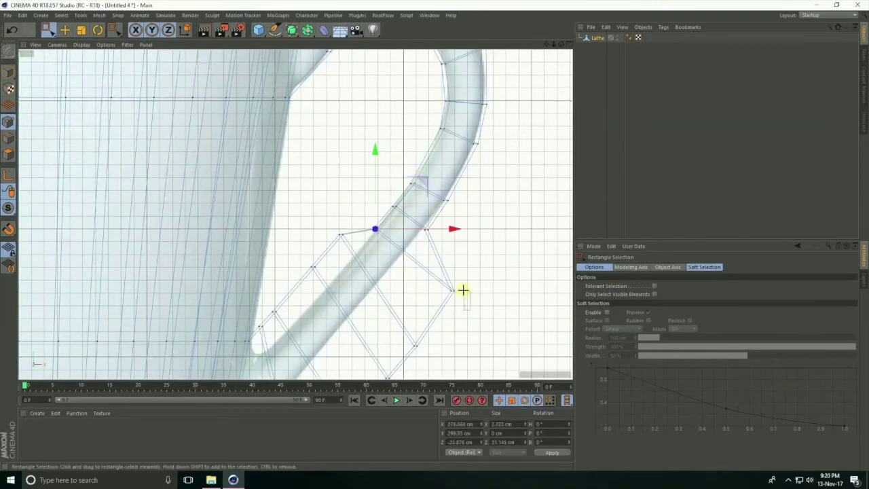
{"action": "left_click", "coordinate": [452, 291]}
{"action": "left_click_drag", "start_coordinate": [534, 293], "coordinate": [484, 291]}
{"action": "left_click_drag", "start_coordinate": [448, 253], "coordinate": [450, 206]}
- Align the inner and outer points around the middle of the handle's sloping section with the reference
{"action": "left_click_drag", "start_coordinate": [325, 225], "coordinate": [348, 250]}
{"action": "left_click_drag", "start_coordinate": [388, 194], "coordinate": [398, 222]}
{"action": "left_click_drag", "start_coordinate": [399, 332], "coordinate": [399, 331]}
{"action": "left_click_drag", "start_coordinate": [466, 310], "coordinate": [417, 252]}
- Place the next inner and outer point groups below the middle of the sloping section on the reference outline
{"action": "scroll", "coordinate": [368, 174], "scroll_direction": "down", "scroll_amount": 5}
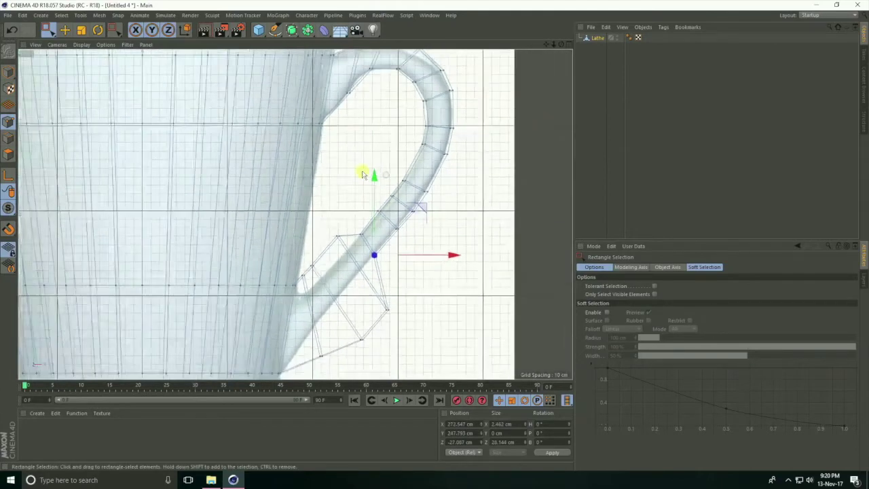
{"action": "scroll", "coordinate": [340, 302], "scroll_direction": "up", "scroll_amount": 3}
{"action": "left_click_drag", "start_coordinate": [336, 190], "coordinate": [358, 210]}
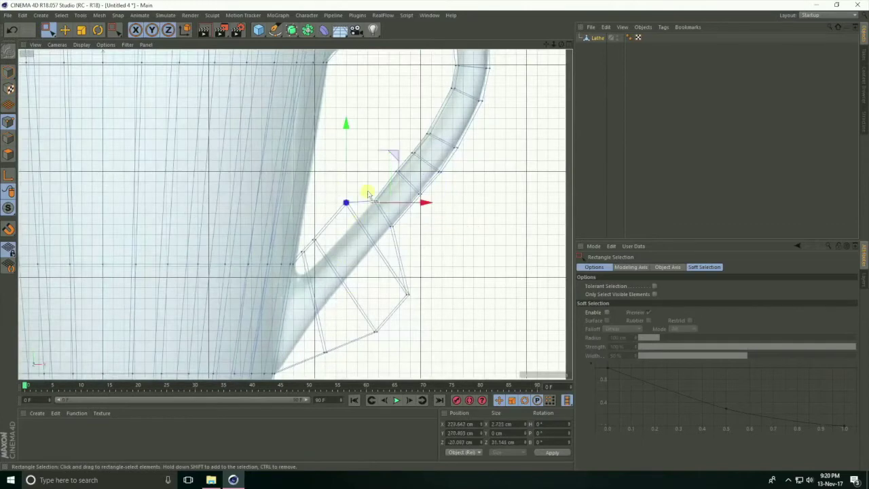
{"action": "left_click_drag", "start_coordinate": [389, 162], "coordinate": [396, 186]}
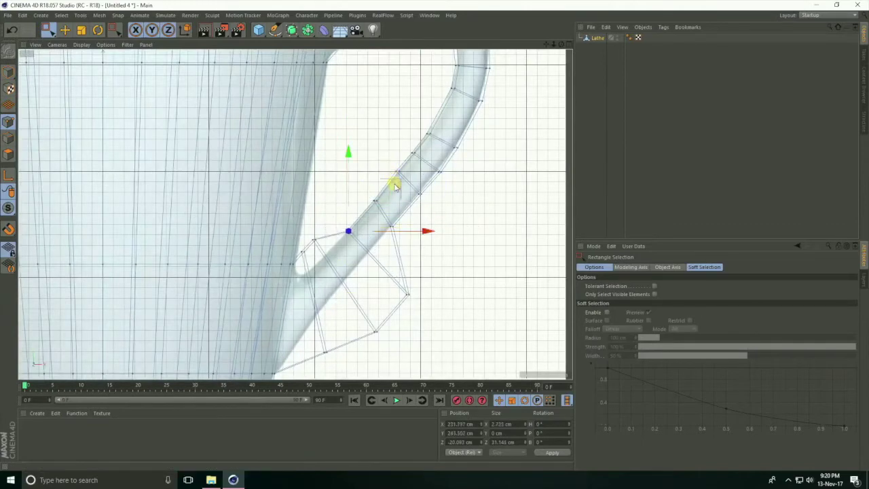
{"action": "left_click_drag", "start_coordinate": [413, 306], "coordinate": [398, 281]}
{"action": "left_click_drag", "start_coordinate": [455, 249], "coordinate": [416, 215]}
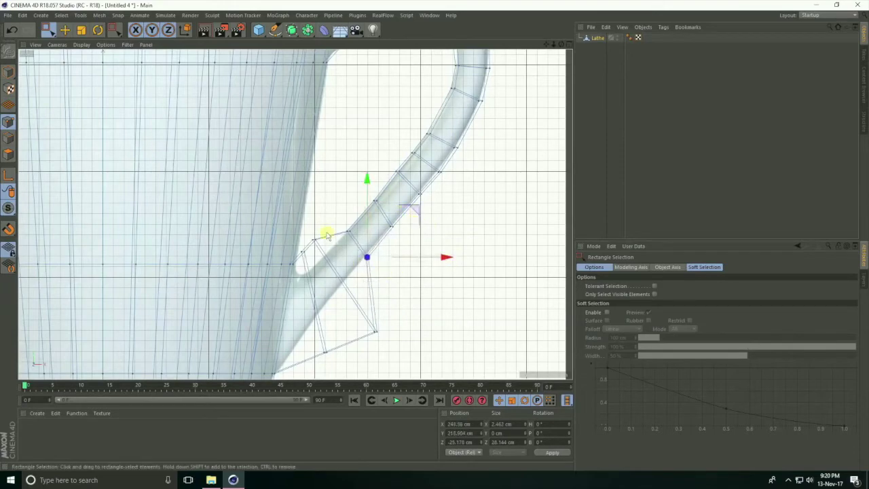
- Move the second-to-last inner and outer point groups above the handle's lower joint onto the reference outline
{"action": "left_click", "coordinate": [322, 257]}
{"action": "left_click_drag", "start_coordinate": [362, 195], "coordinate": [374, 207]}
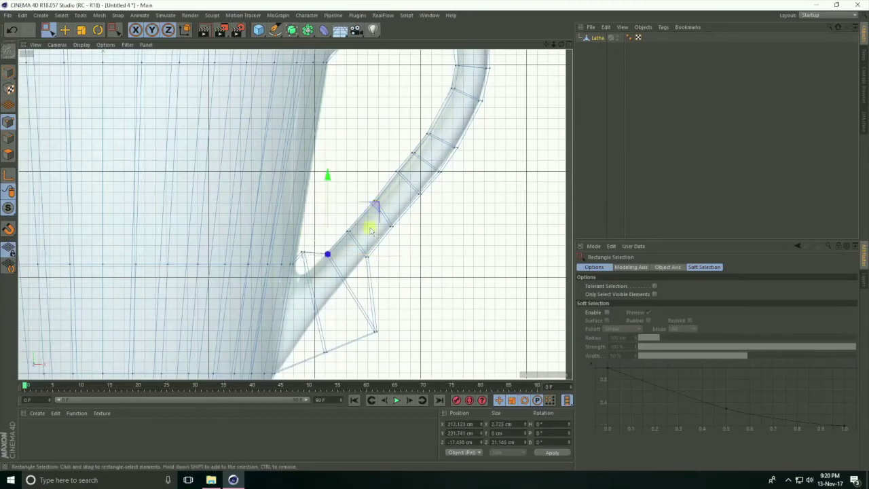
{"action": "left_click", "coordinate": [375, 331]}
{"action": "left_click_drag", "start_coordinate": [423, 285], "coordinate": [388, 241]}
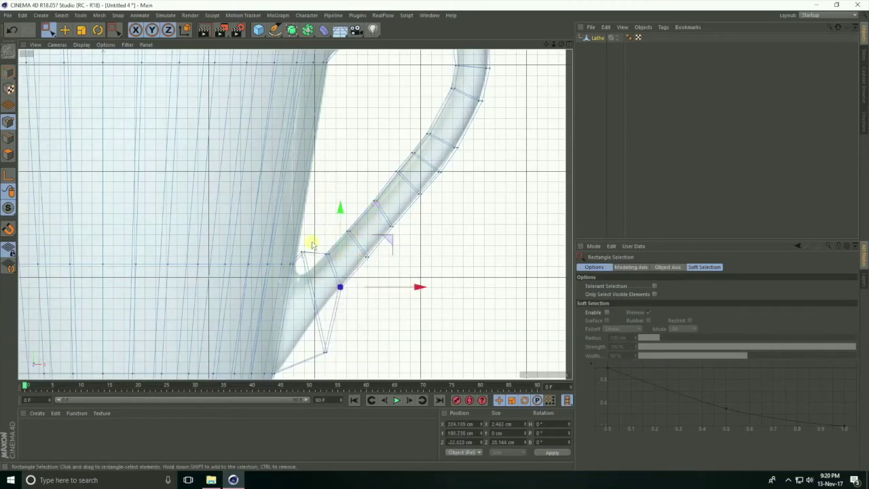
- Lower the last inner points into the handle's lower joint and bring the last outer points up to the reference edge
{"action": "left_click", "coordinate": [303, 255]}
{"action": "left_click_drag", "start_coordinate": [303, 175], "coordinate": [305, 195]}
{"action": "left_click_drag", "start_coordinate": [301, 328], "coordinate": [301, 328]}
{"action": "left_click_drag", "start_coordinate": [371, 306], "coordinate": [366, 270]}
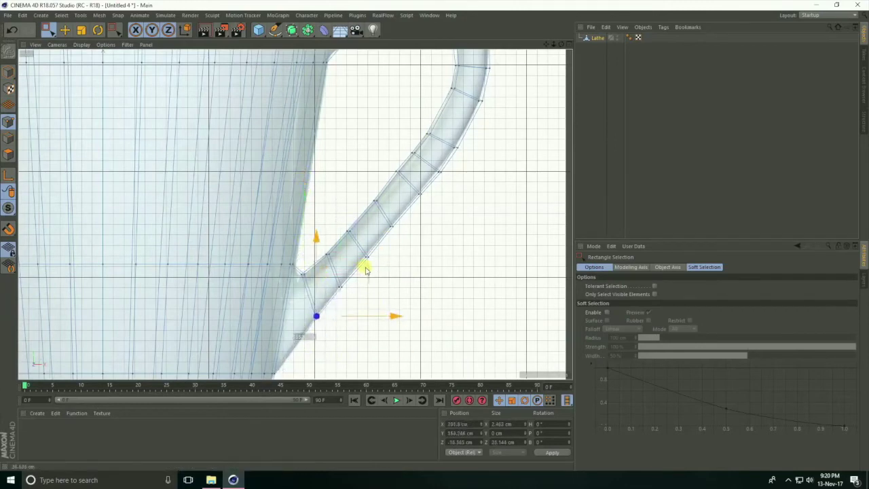
- Fine-tune the outer points at the handle's upper bend and the inner and outer points midway down the handle to match the reference
{"action": "scroll", "coordinate": [324, 259], "scroll_direction": "down", "scroll_amount": 3}
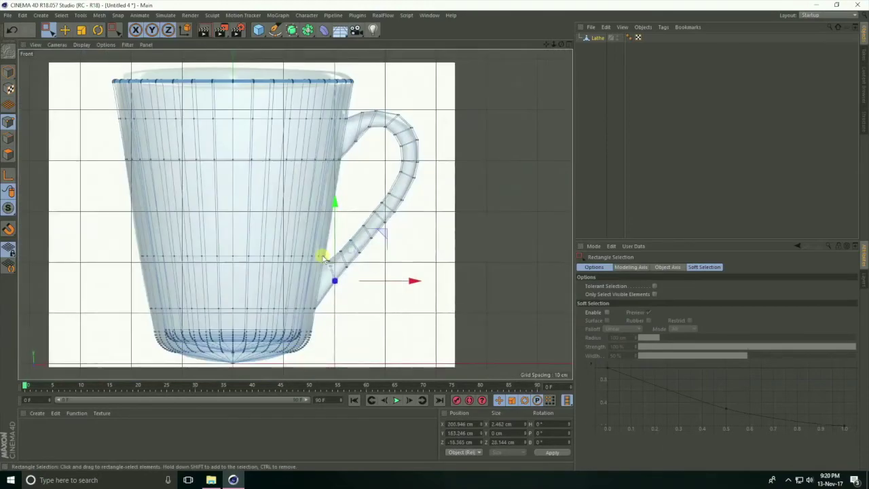
{"action": "scroll", "coordinate": [412, 138], "scroll_direction": "up", "scroll_amount": 3}
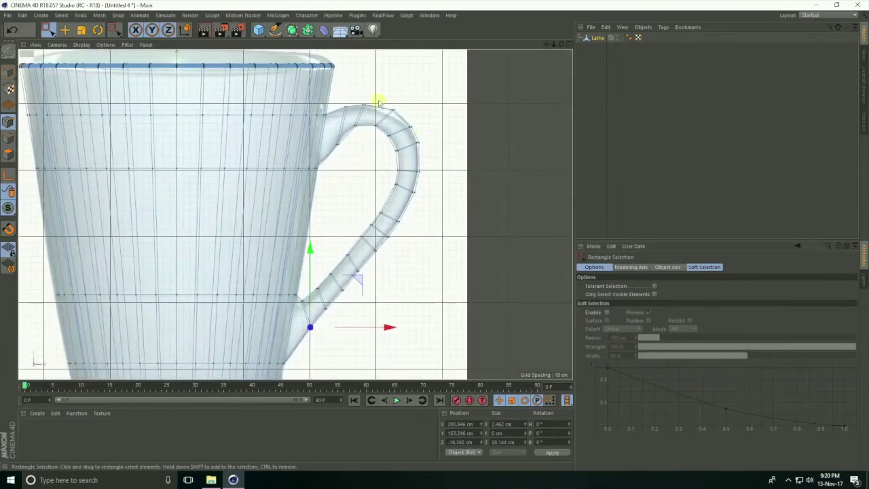
{"action": "scroll", "coordinate": [379, 101], "scroll_direction": "up", "scroll_amount": 2}
{"action": "left_click_drag", "start_coordinate": [411, 120], "coordinate": [476, 117]}
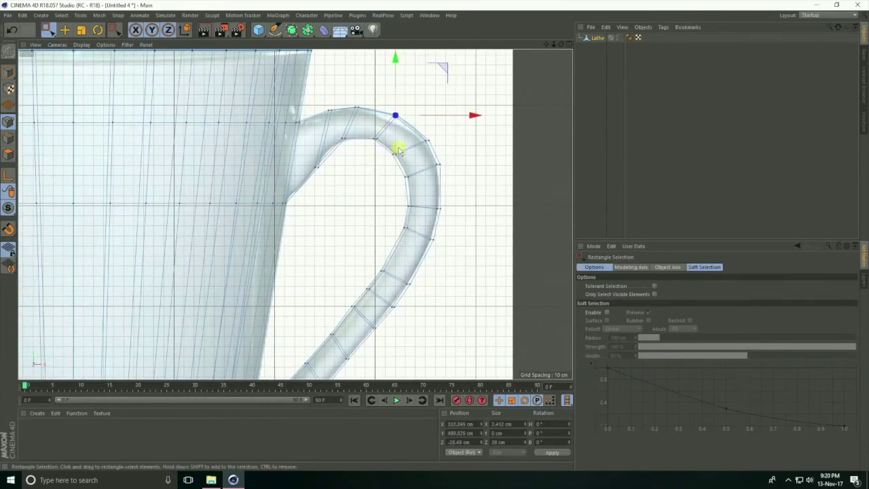
{"action": "scroll", "coordinate": [401, 150], "scroll_direction": "down", "scroll_amount": 1}
{"action": "left_click_drag", "start_coordinate": [391, 259], "coordinate": [392, 259]}
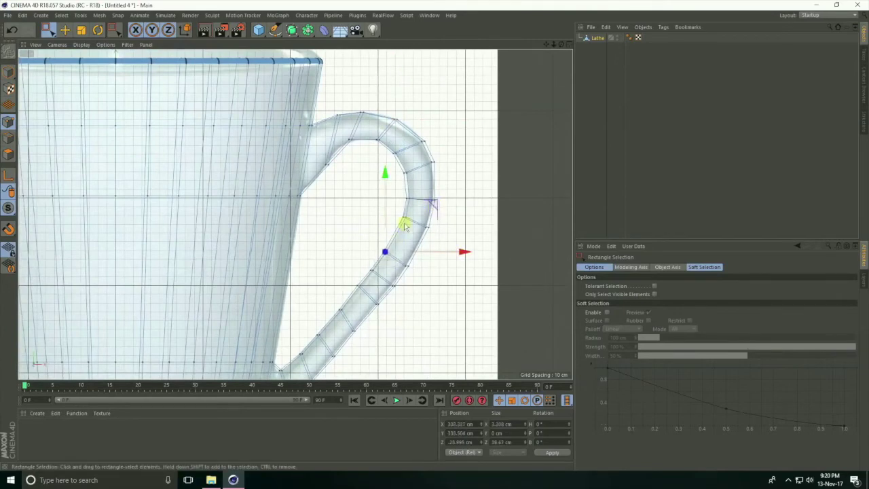
{"action": "scroll", "coordinate": [409, 235], "scroll_direction": "down", "scroll_amount": 3}
{"action": "scroll", "coordinate": [384, 288], "scroll_direction": "up", "scroll_amount": 3}
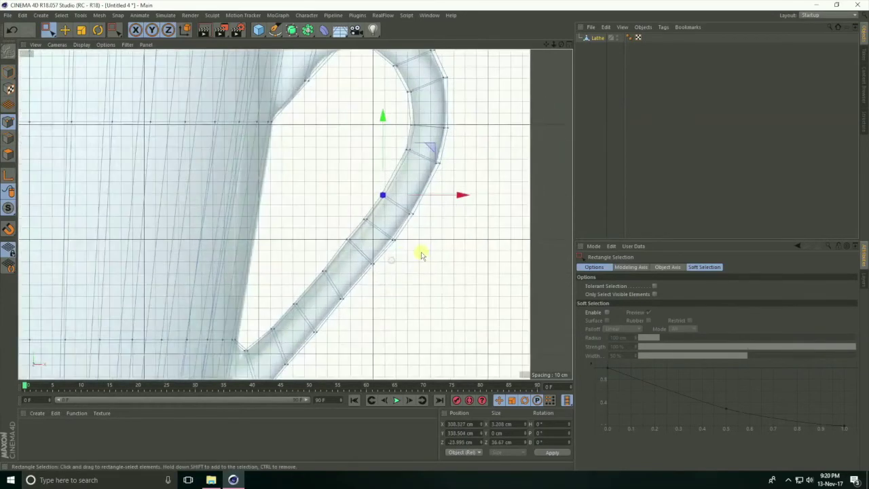
{"action": "left_click_drag", "start_coordinate": [466, 243], "coordinate": [464, 242]}
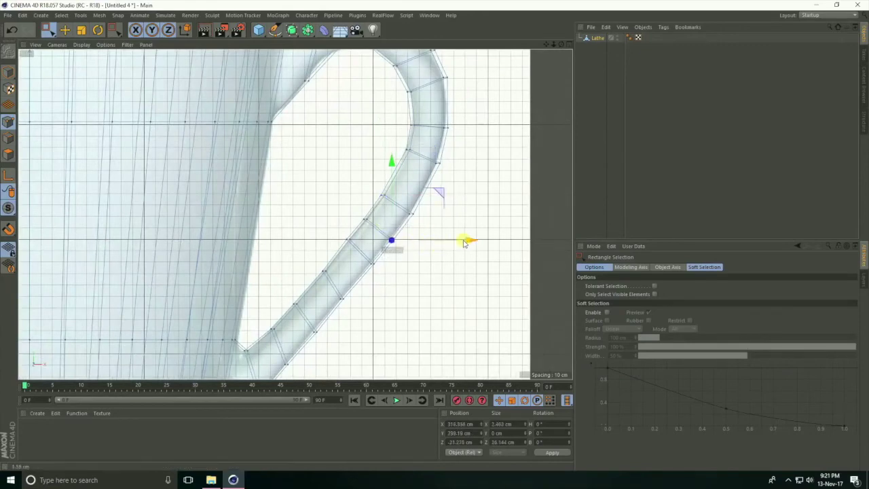
- Maximize the Perspective view, frame the whole mug, and switch to Model mode
{"action": "left_click", "coordinate": [566, 44]}
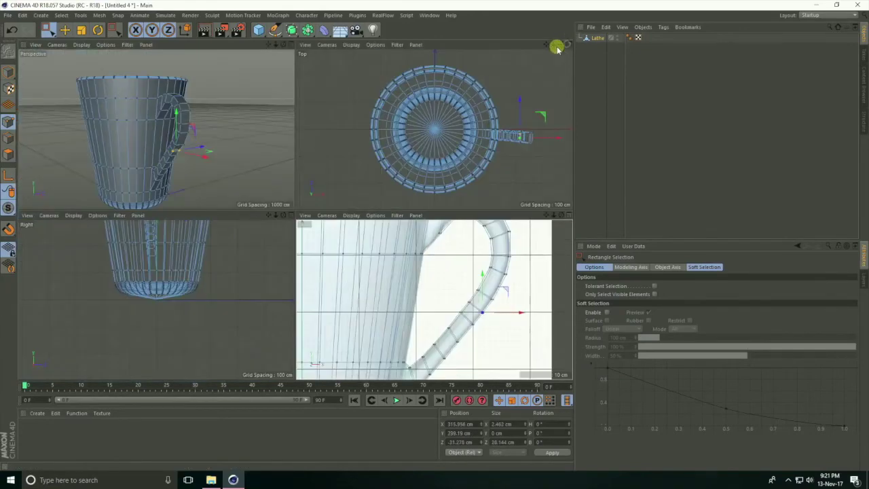
{"action": "left_click", "coordinate": [289, 44]}
{"action": "scroll", "coordinate": [423, 170], "scroll_direction": "down", "scroll_amount": 3}
{"action": "left_click_drag", "start_coordinate": [292, 219], "coordinate": [313, 233], "text": "alt"}
{"action": "left_click", "coordinate": [8, 72]}
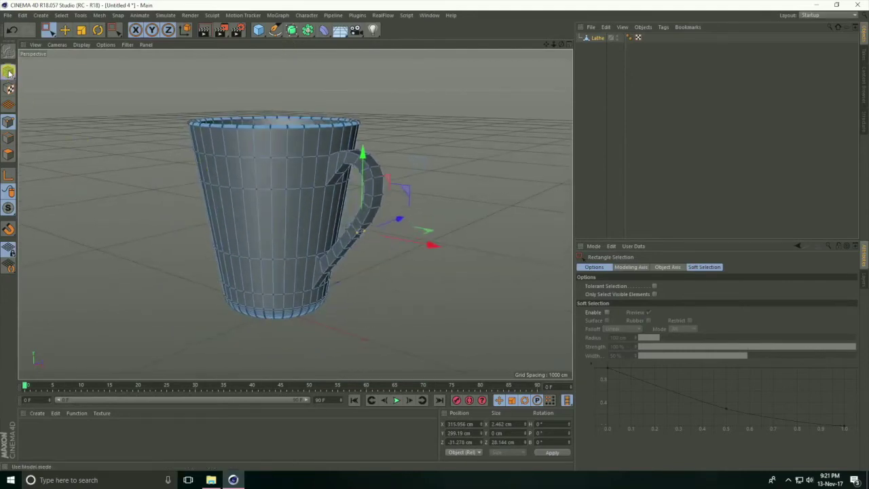
- Add a Subdivision Surface and make the Lathe object its child
{"action": "left_click", "coordinate": [292, 30]}
{"action": "left_click", "coordinate": [363, 46]}
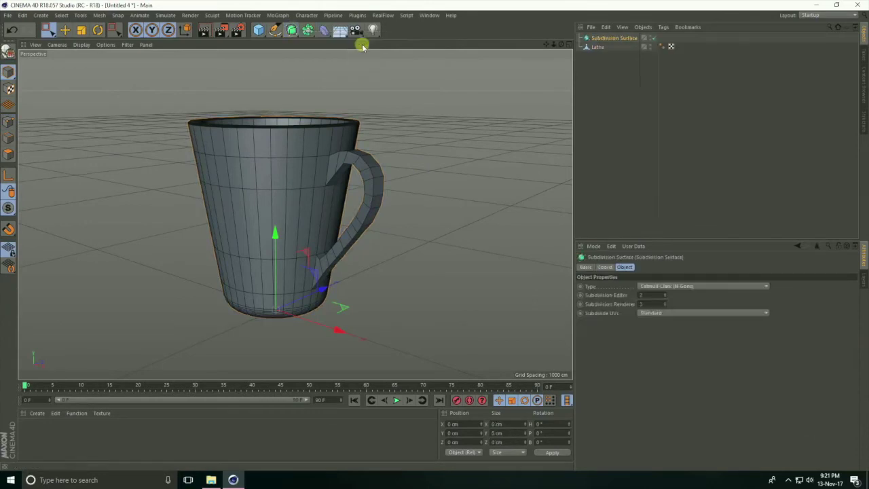
{"action": "left_click", "coordinate": [599, 48]}
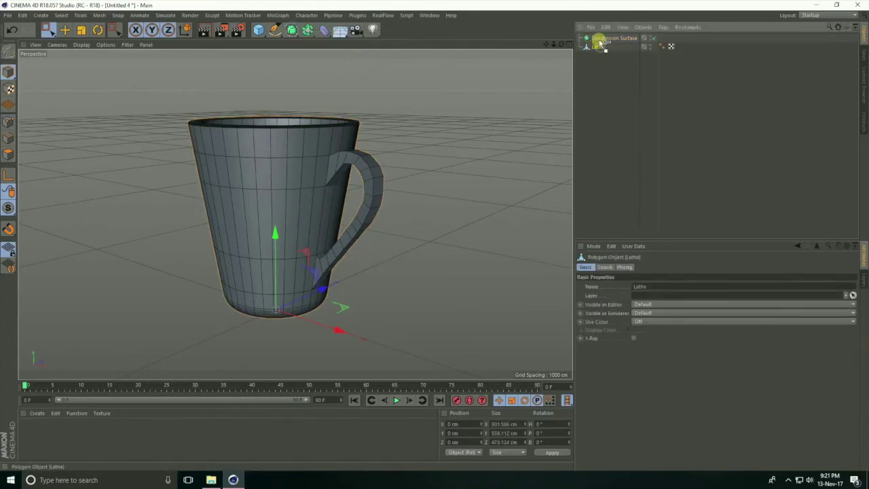
{"action": "left_click_drag", "start_coordinate": [605, 41], "coordinate": [600, 38]}
- Set the Perspective view to a shaded display without wireframe lines and deselect the mug
{"action": "left_click_drag", "start_coordinate": [421, 194], "coordinate": [458, 189], "text": "alt"}
{"action": "left_click", "coordinate": [80, 44]}
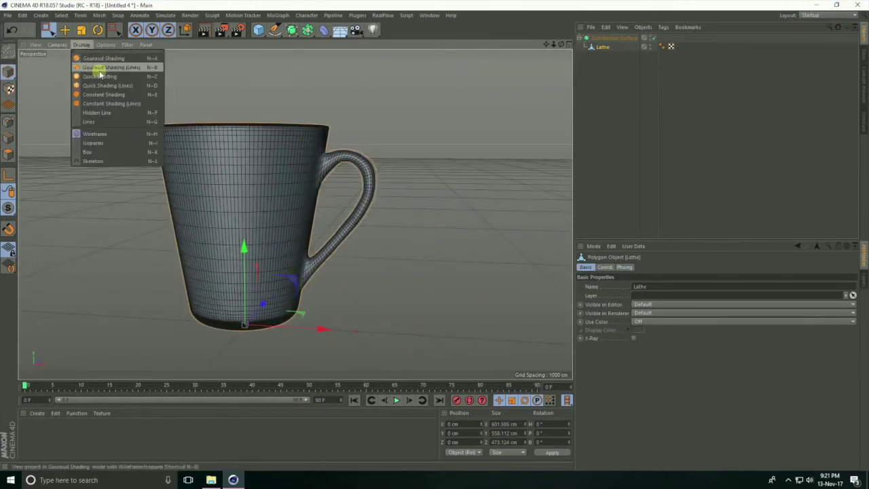
{"action": "left_click", "coordinate": [94, 68]}
{"action": "left_click", "coordinate": [403, 88]}
{"action": "mouse_move", "coordinate": [358, 194]}
{"action": "left_mouse_down", "text": "alt"}
{"action": "mouse_move", "coordinate": [401, 197]}
{"action": "mouse_move", "coordinate": [178, 190]}
{"action": "mouse_move", "coordinate": [252, 200]}
{"action": "mouse_move", "coordinate": [334, 198]}
{"action": "mouse_move", "coordinate": [297, 187]}
{"action": "mouse_move", "coordinate": [302, 197]}
{"action": "mouse_move", "coordinate": [332, 194]}
{"action": "left_mouse_up", "text": "alt"}
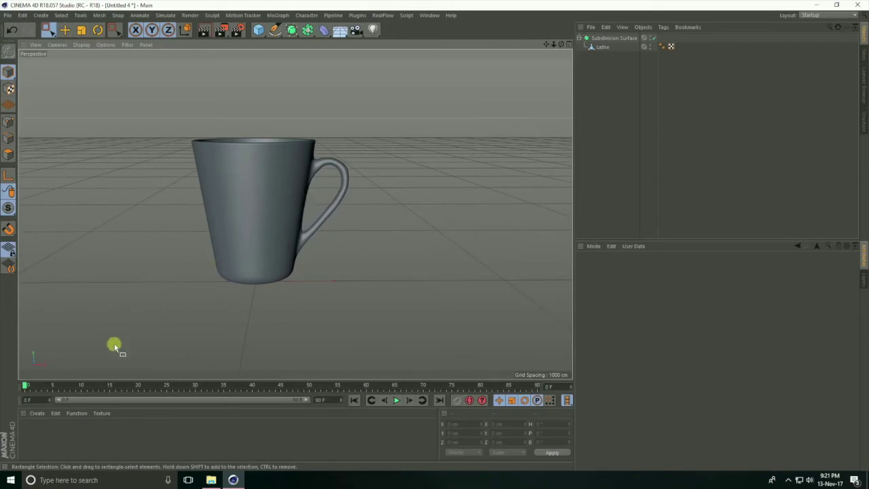
- Load the MercyMat material library from the Cinema 4d studio lights & Materials folder
{"action": "left_click", "coordinate": [37, 413]}
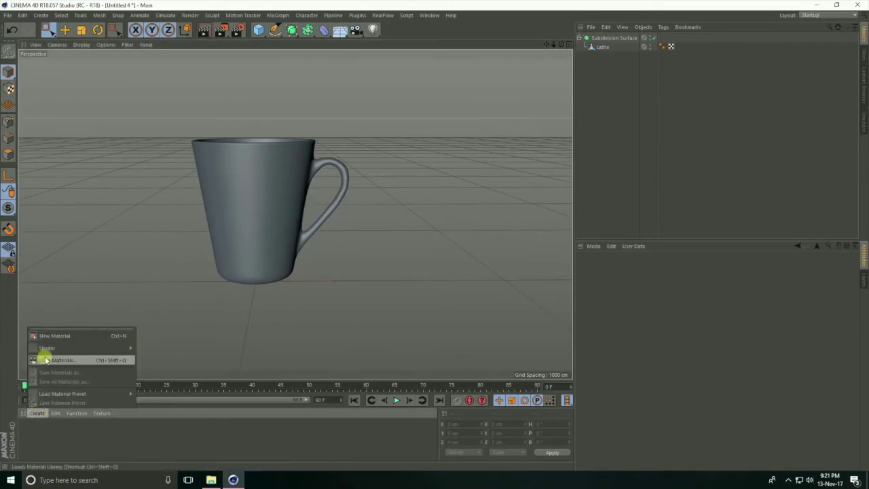
{"action": "left_click", "coordinate": [75, 360]}
{"action": "left_click", "coordinate": [156, 82]}
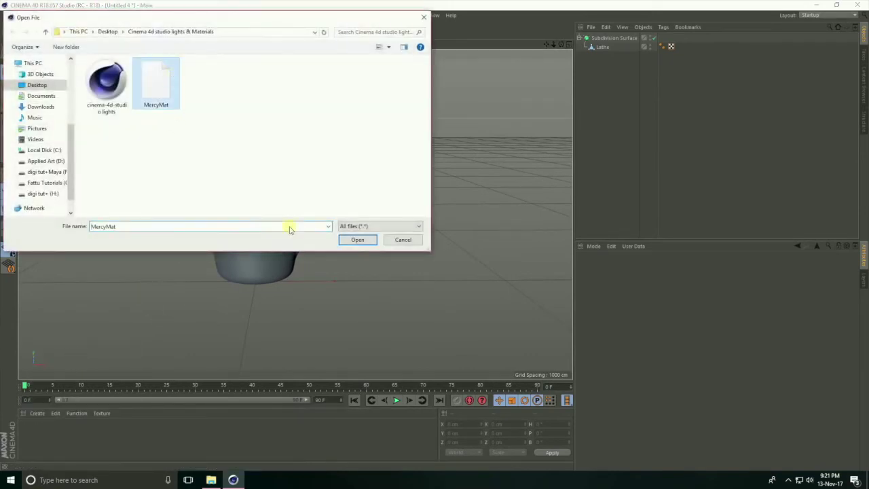
{"action": "left_click", "coordinate": [358, 240]}
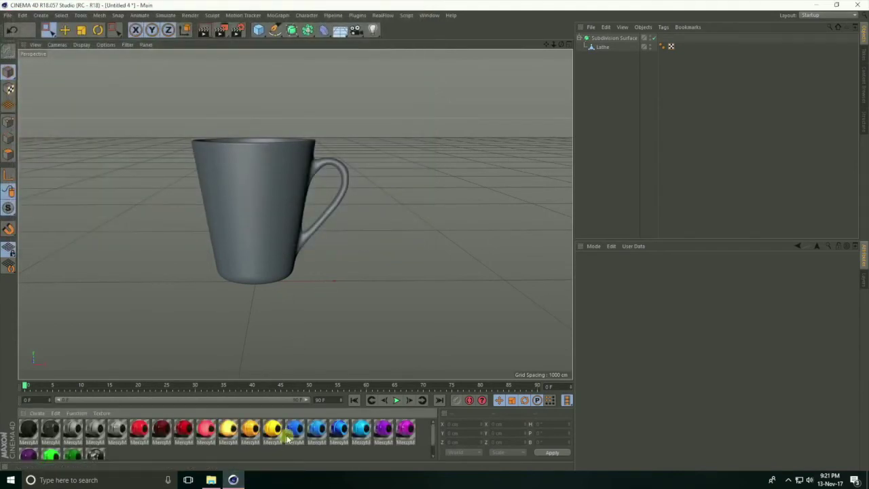
- Apply the bright yellow MercyMat material to the mug and select the Subdivision Surface object
{"action": "left_click_drag", "start_coordinate": [273, 436], "coordinate": [256, 243]}
{"action": "left_click_drag", "start_coordinate": [310, 262], "coordinate": [237, 205], "text": "alt"}
{"action": "left_click", "coordinate": [614, 40]}
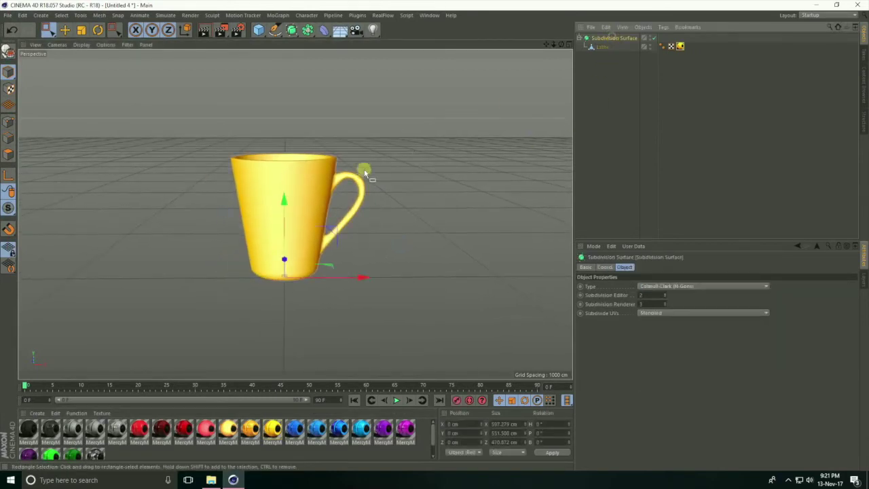
- Duplicate the yellow mug to X about -604 cm and rotate the copy's heading to about -33°
{"action": "left_click_drag", "start_coordinate": [362, 277], "coordinate": [231, 278], "text": "ctrl"}
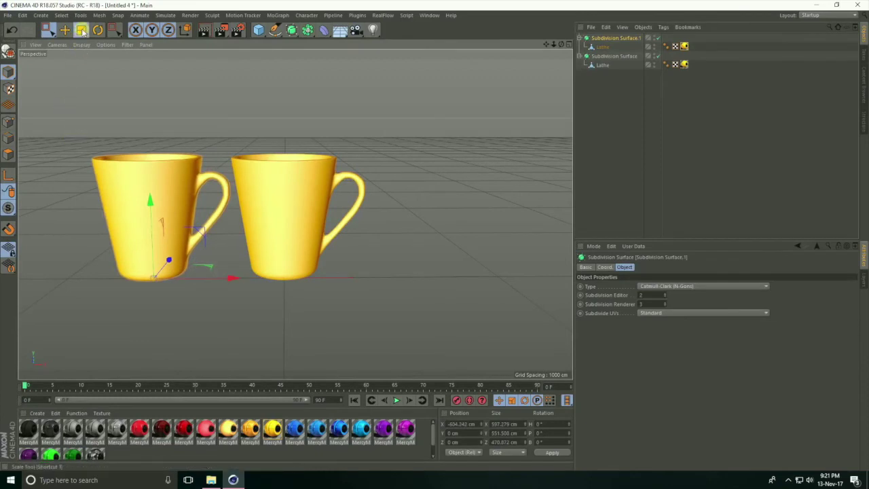
{"action": "left_click", "coordinate": [98, 30]}
{"action": "left_click_drag", "start_coordinate": [179, 291], "coordinate": [153, 291]}
- Apply a blue MercyMat material to the copied mug and cover it with the lighter blue one
{"action": "left_click_drag", "start_coordinate": [304, 428], "coordinate": [164, 209]}
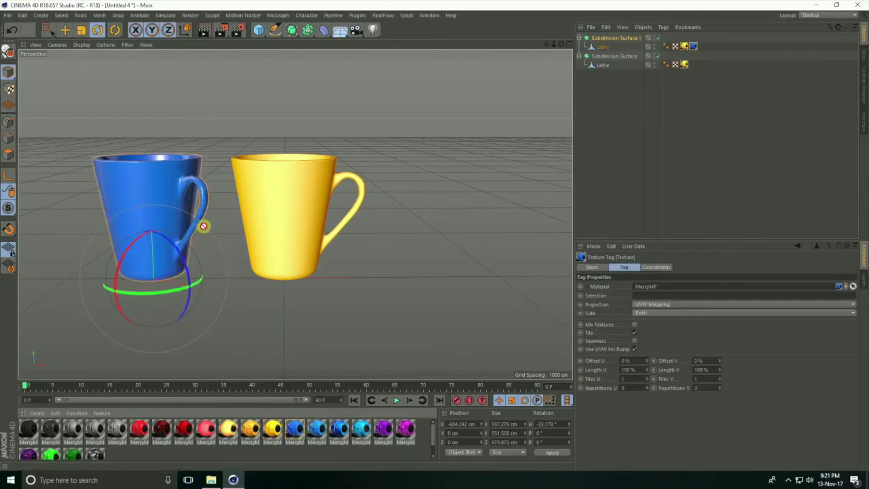
{"action": "left_click_drag", "start_coordinate": [203, 226], "coordinate": [150, 191]}
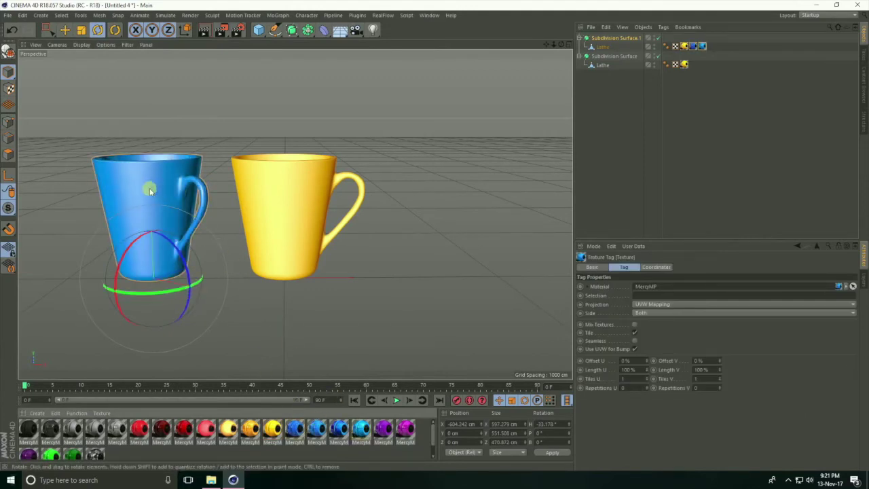
- Duplicate the original yellow mug to X about 707 cm and rotate the copy's heading to about -134°
{"action": "left_click", "coordinate": [304, 236]}
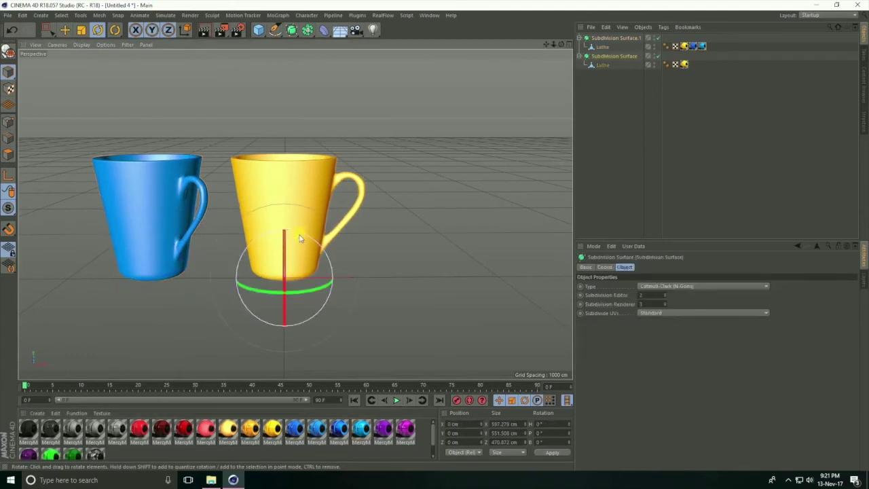
{"action": "left_click", "coordinate": [64, 32]}
{"action": "left_click_drag", "start_coordinate": [333, 232], "coordinate": [514, 277], "text": "ctrl"}
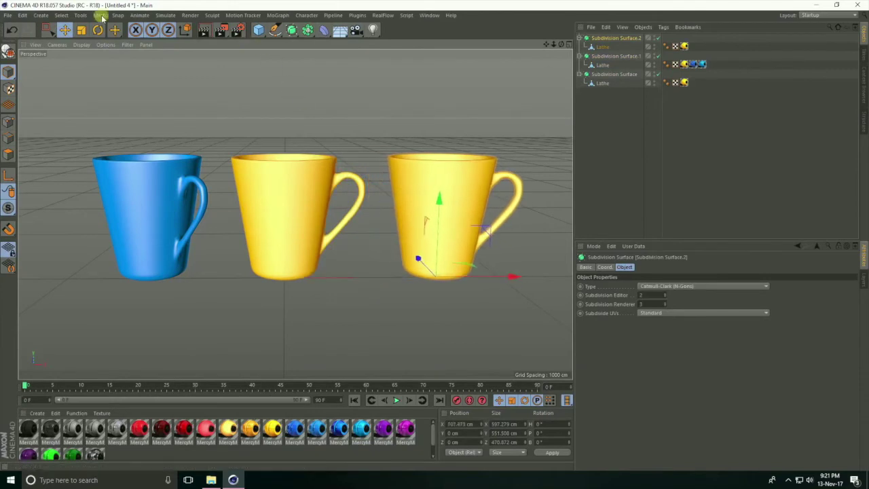
{"action": "left_click", "coordinate": [99, 32]}
{"action": "left_click_drag", "start_coordinate": [463, 295], "coordinate": [115, 240]}
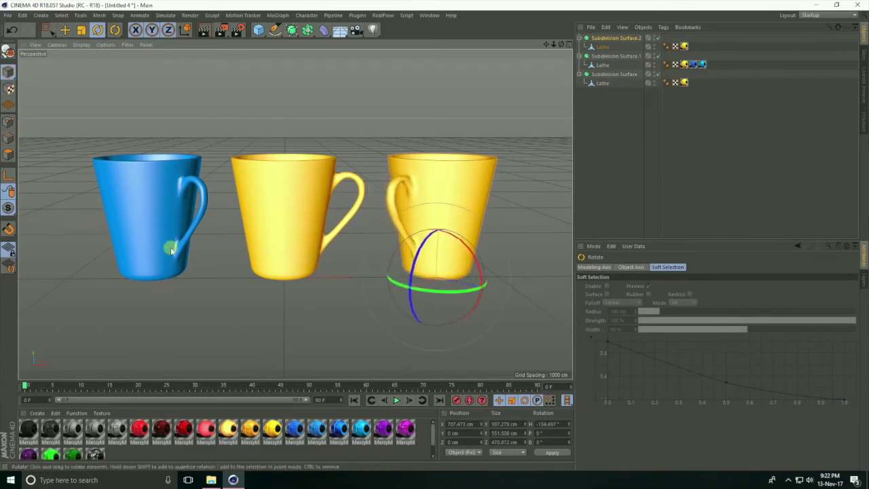
- Apply the magenta MercyMat material to the mug copy at X 707 cm
{"action": "left_click_drag", "start_coordinate": [411, 433], "coordinate": [414, 401]}
{"action": "left_click_drag", "start_coordinate": [455, 185], "coordinate": [498, 181]}
{"action": "scroll", "coordinate": [503, 170], "scroll_direction": "up", "scroll_amount": 3}
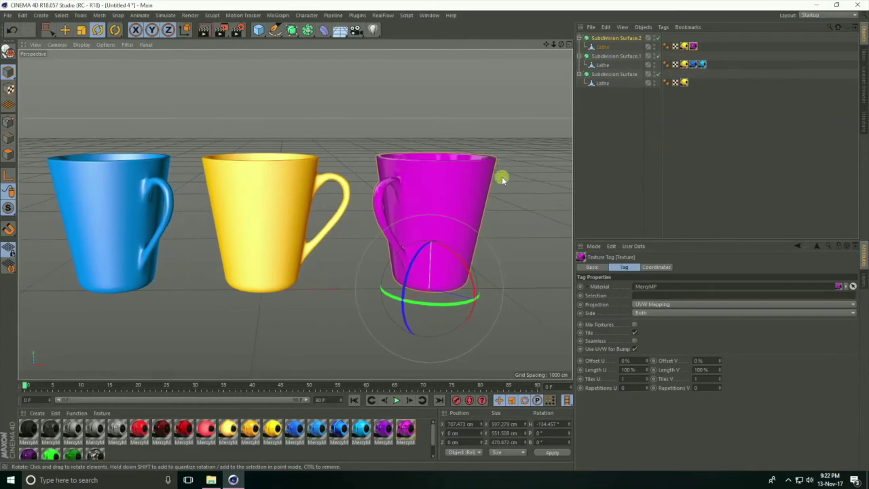
- Merge the cinema-4d-studio lights file from the Cinema 4d studio lights & Materials folder into the scene
{"action": "left_click", "coordinate": [6, 16]}
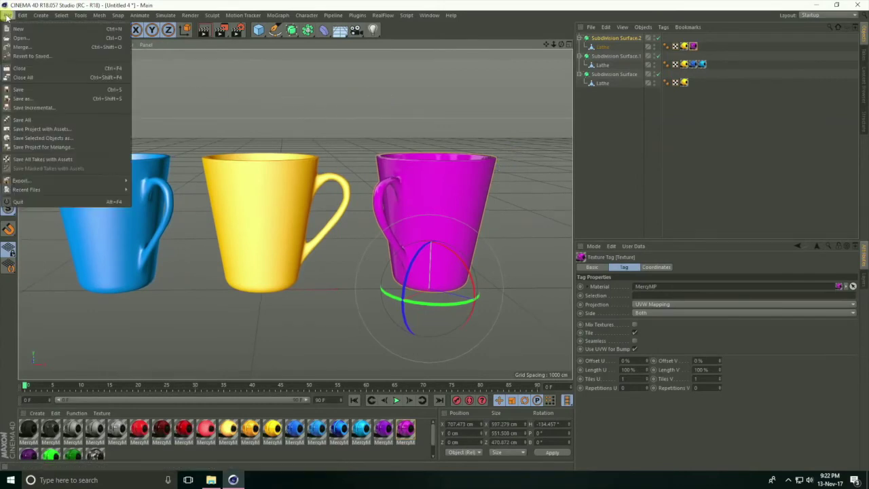
{"action": "left_click", "coordinate": [20, 48]}
{"action": "left_click", "coordinate": [105, 92]}
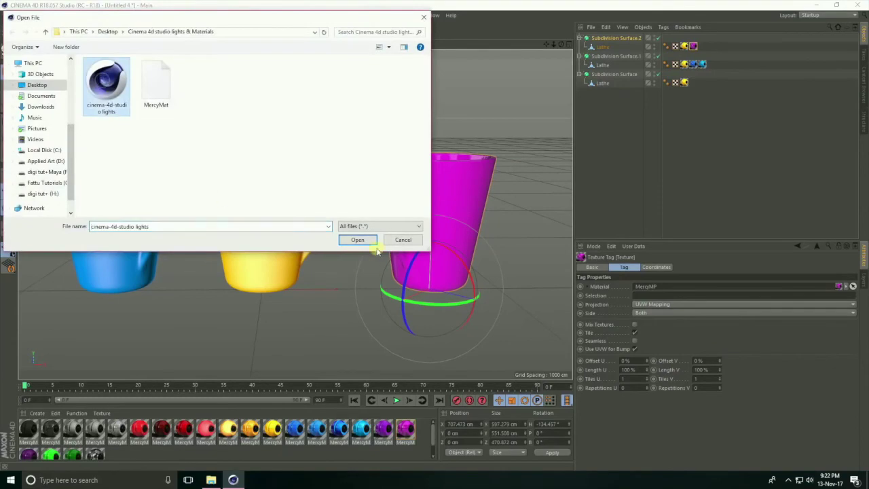
{"action": "left_click", "coordinate": [358, 239]}
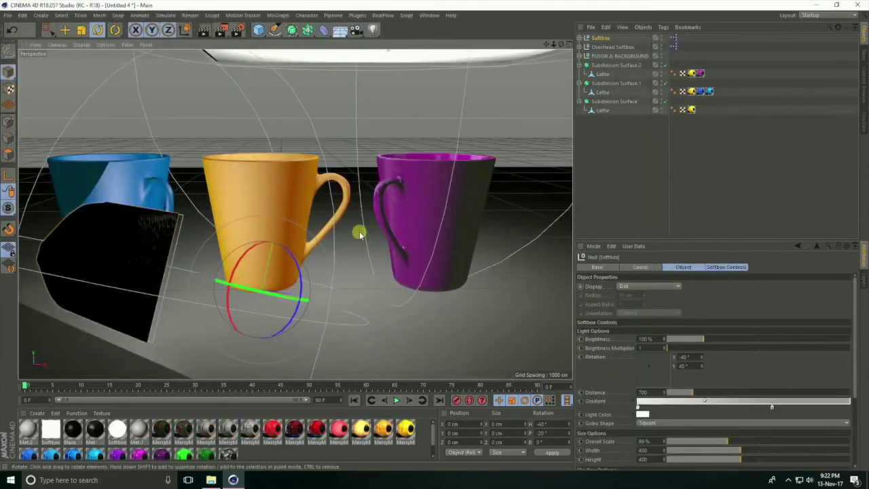
{"action": "scroll", "coordinate": [338, 227], "scroll_direction": "down", "scroll_amount": 3}
- Scale all three mugs down together to about 183 cm wide each and move the group to X about 608 cm
{"action": "left_click", "coordinate": [601, 66]}
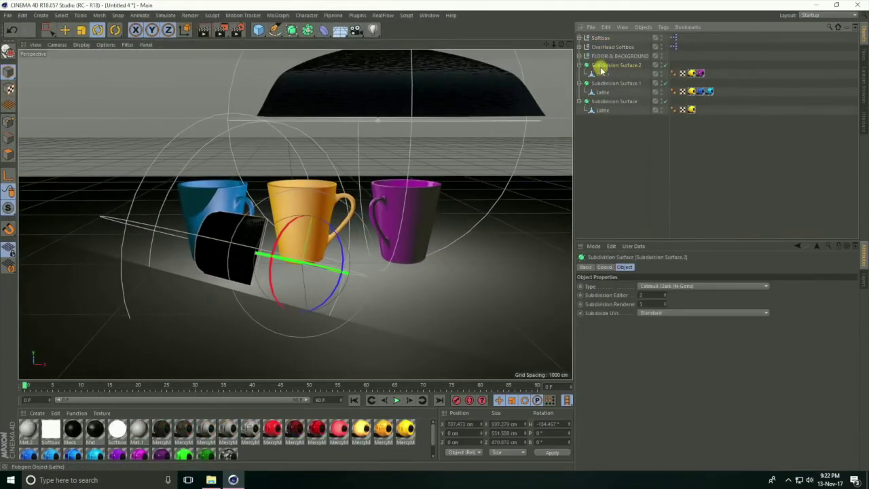
{"action": "left_click", "coordinate": [602, 101], "text": "shift"}
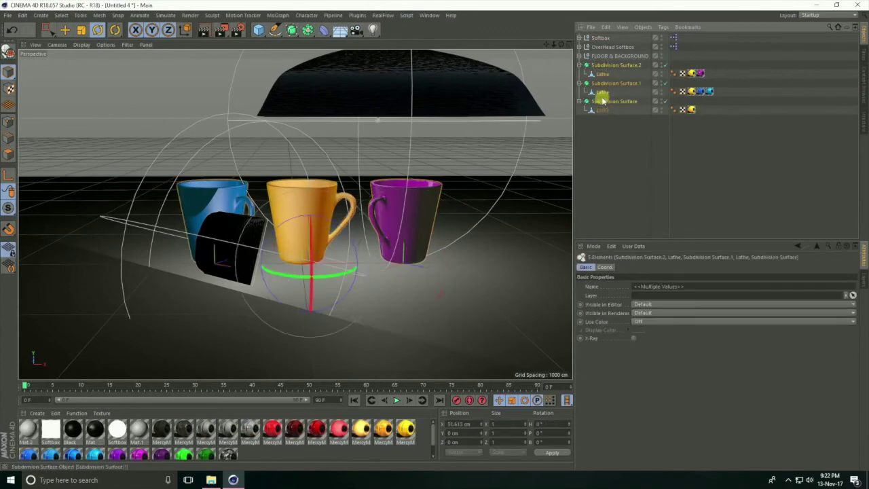
{"action": "left_click", "coordinate": [81, 30]}
{"action": "left_click_drag", "start_coordinate": [501, 189], "coordinate": [247, 247]}
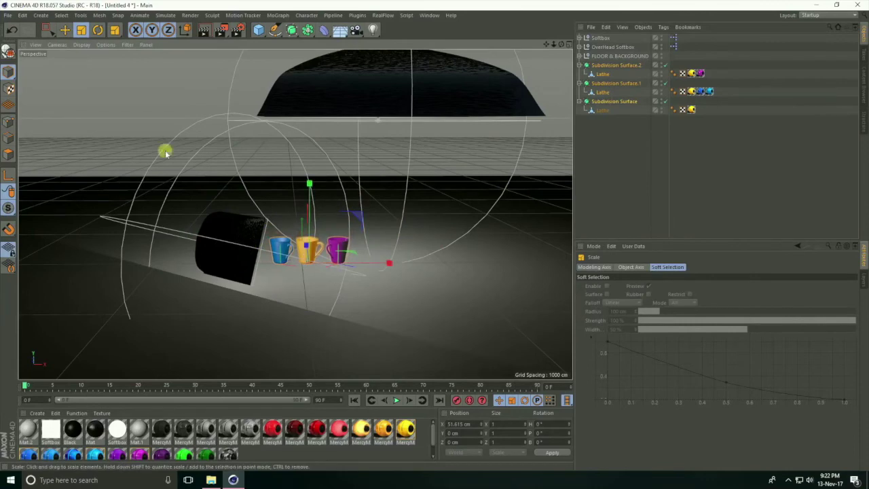
{"action": "left_click", "coordinate": [65, 30]}
{"action": "left_click_drag", "start_coordinate": [385, 261], "coordinate": [470, 266]}
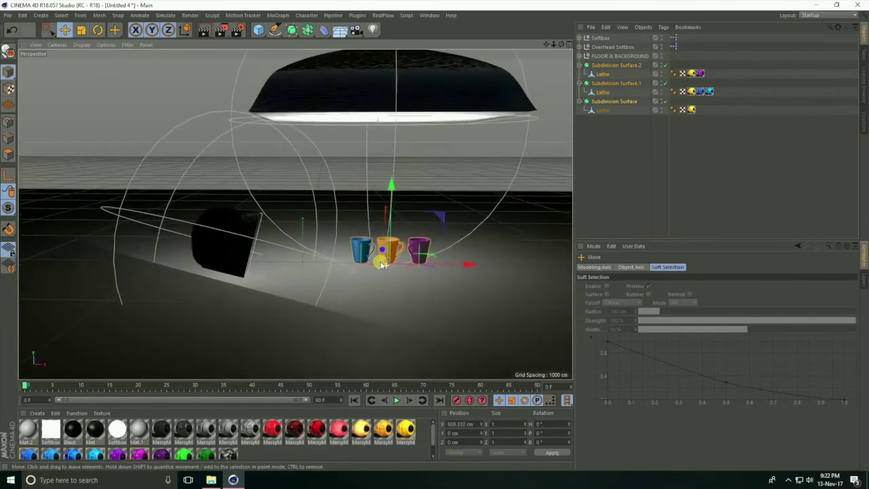
- Rotate the blue mug onto its side, to about H -111°, P 63°, B 79°, and move it beside the yellow mug at about X 506, Y 57, Z 96 cm
{"action": "scroll", "coordinate": [382, 264], "scroll_direction": "up", "scroll_amount": 5}
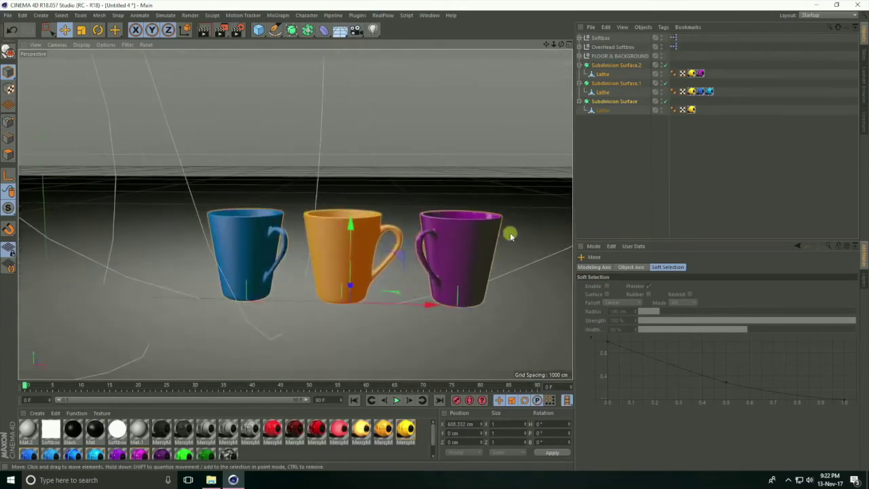
{"action": "scroll", "coordinate": [533, 224], "scroll_direction": "up", "scroll_amount": 3}
{"action": "scroll", "coordinate": [521, 229], "scroll_direction": "down", "scroll_amount": 3}
{"action": "scroll", "coordinate": [499, 243], "scroll_direction": "up", "scroll_amount": 4}
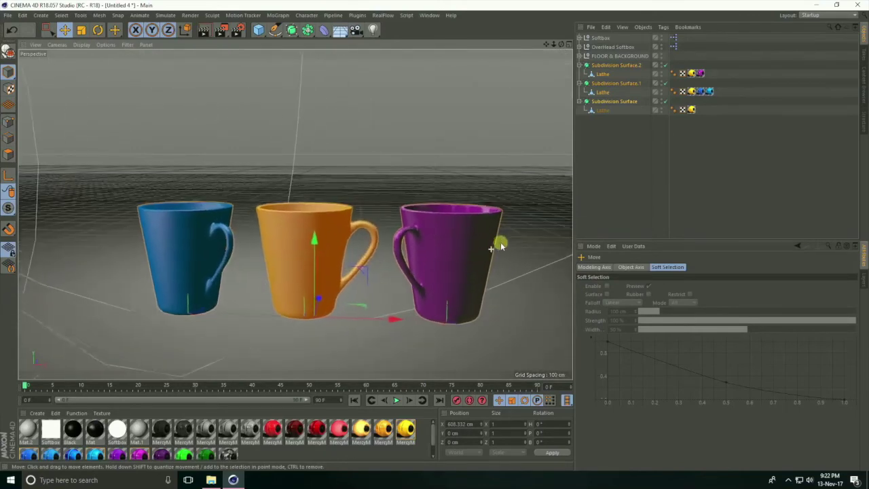
{"action": "left_click_drag", "start_coordinate": [280, 288], "coordinate": [284, 310], "text": "alt"}
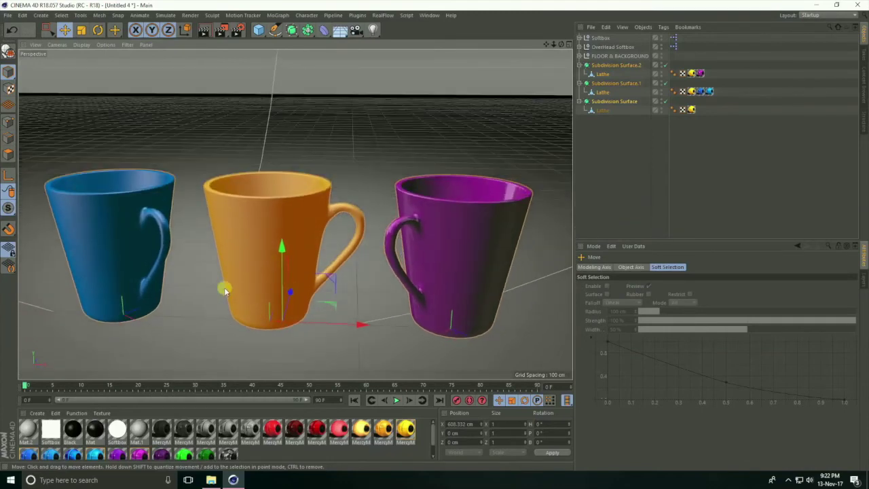
{"action": "left_click", "coordinate": [119, 226]}
{"action": "key", "text": "r"}
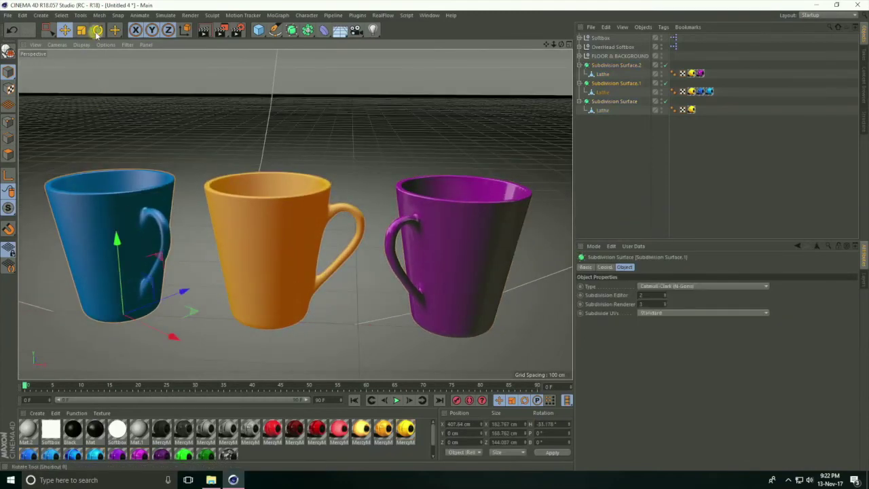
{"action": "left_click_drag", "start_coordinate": [138, 285], "coordinate": [112, 318]}
{"action": "left_click", "coordinate": [65, 30]}
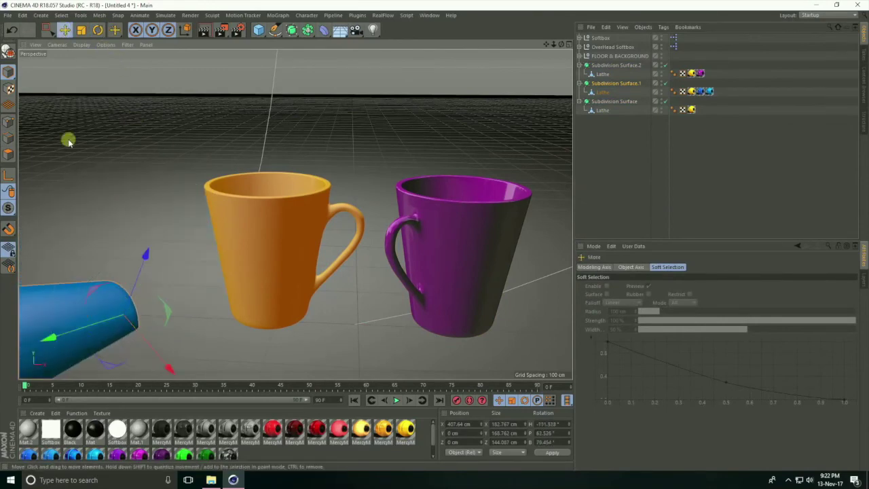
{"action": "left_click_drag", "start_coordinate": [141, 292], "coordinate": [219, 220]}
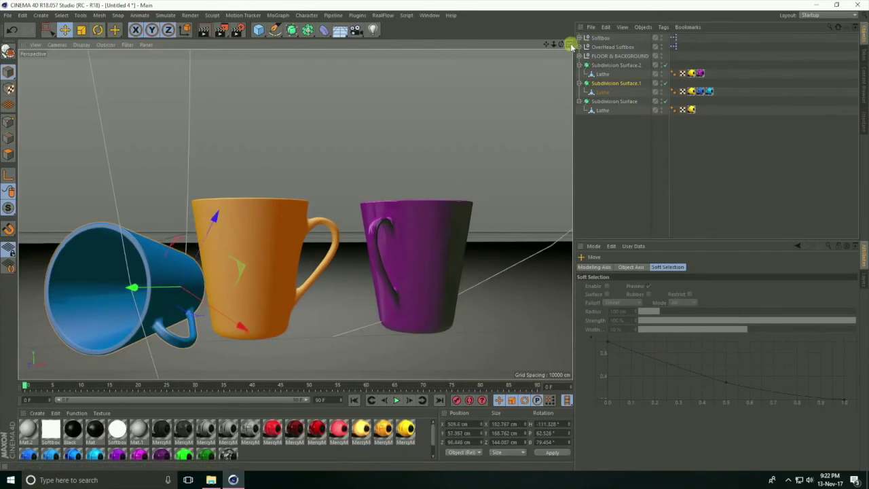
- In the Front view, rotate the lying blue mug to about H -106°, P 62°, B 75° and lower it to Y about 51 cm
{"action": "key", "text": "F5"}
{"action": "left_click", "coordinate": [563, 217]}
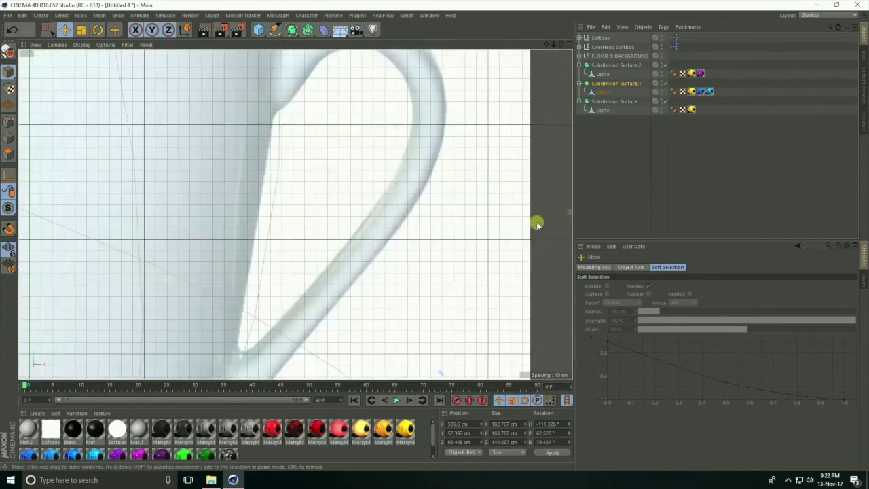
{"action": "scroll", "coordinate": [537, 222], "scroll_direction": "down", "scroll_amount": 10}
{"action": "scroll", "coordinate": [531, 294], "scroll_direction": "up", "scroll_amount": 10}
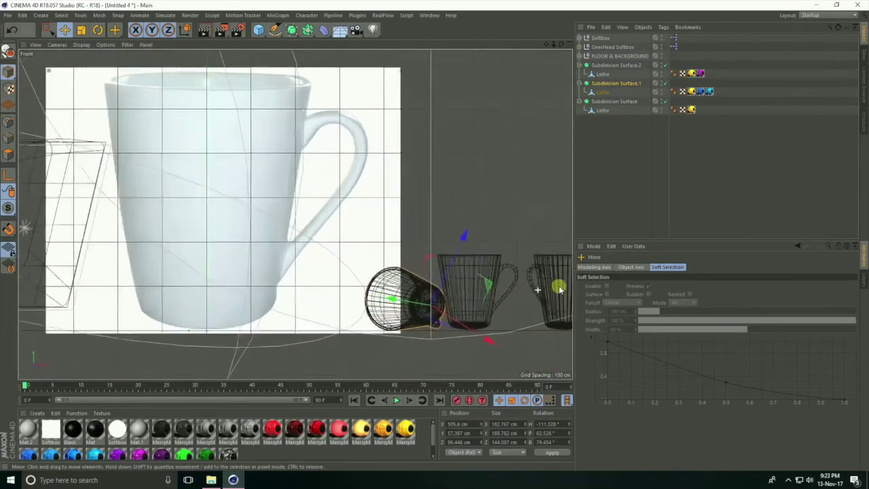
{"action": "left_click", "coordinate": [98, 30]}
{"action": "left_click_drag", "start_coordinate": [341, 253], "coordinate": [336, 246]}
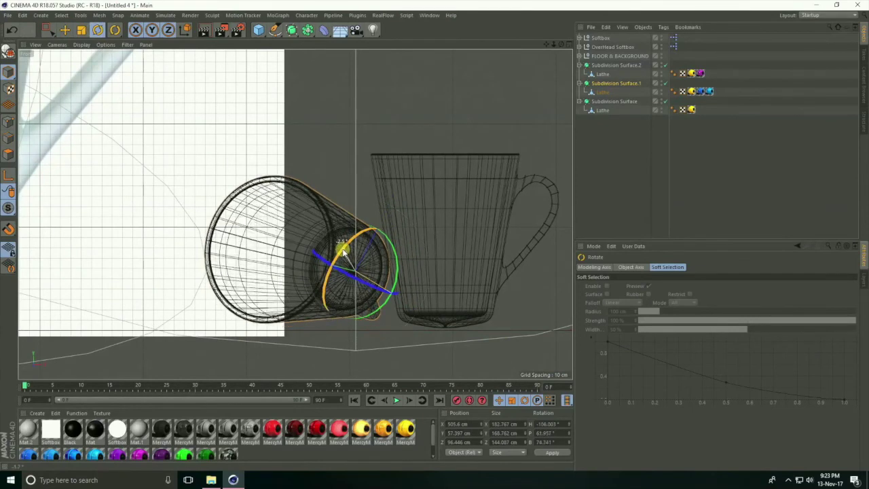
{"action": "key", "text": "e"}
{"action": "left_click_drag", "start_coordinate": [299, 175], "coordinate": [391, 214]}
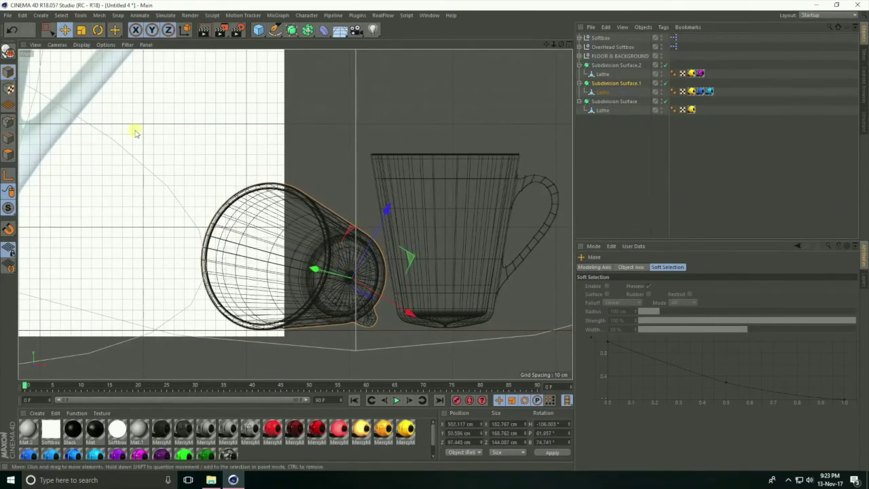
- Fine-tune the blue mug's rotation to about H -105°, B 74° and lower it onto the floor at Y about 48.5 cm
{"action": "key", "text": "r"}
{"action": "left_click_drag", "start_coordinate": [336, 248], "coordinate": [346, 250]}
{"action": "key", "text": "e"}
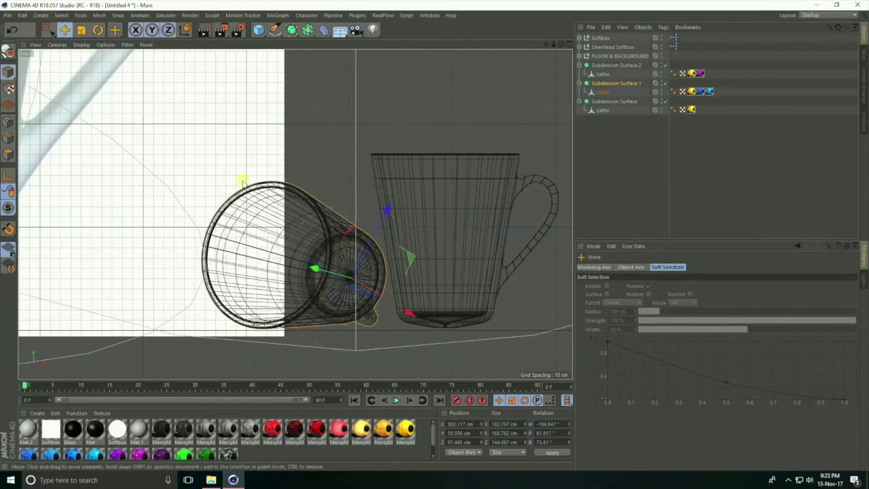
{"action": "left_click_drag", "start_coordinate": [388, 209], "coordinate": [388, 209]}
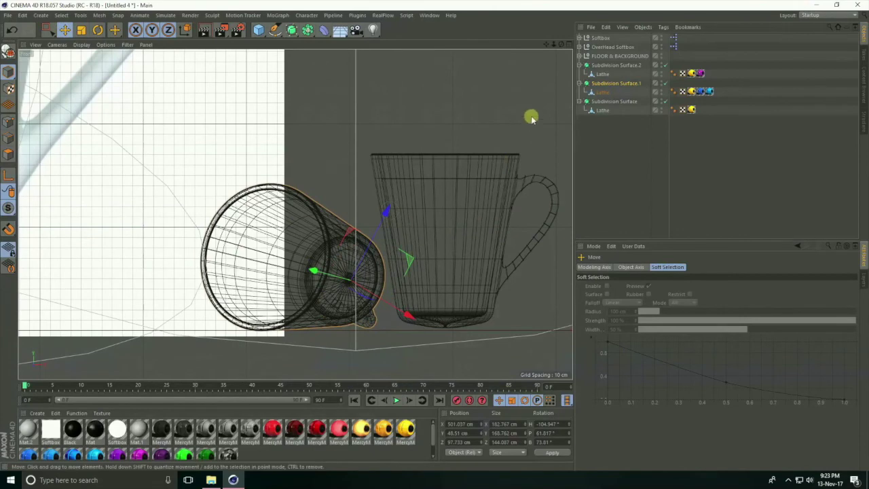
- Return to the Perspective view and frame all three mugs from slightly above
{"action": "left_click", "coordinate": [568, 45]}
{"action": "left_click", "coordinate": [290, 44]}
{"action": "scroll", "coordinate": [311, 279], "scroll_direction": "up", "scroll_amount": 6}
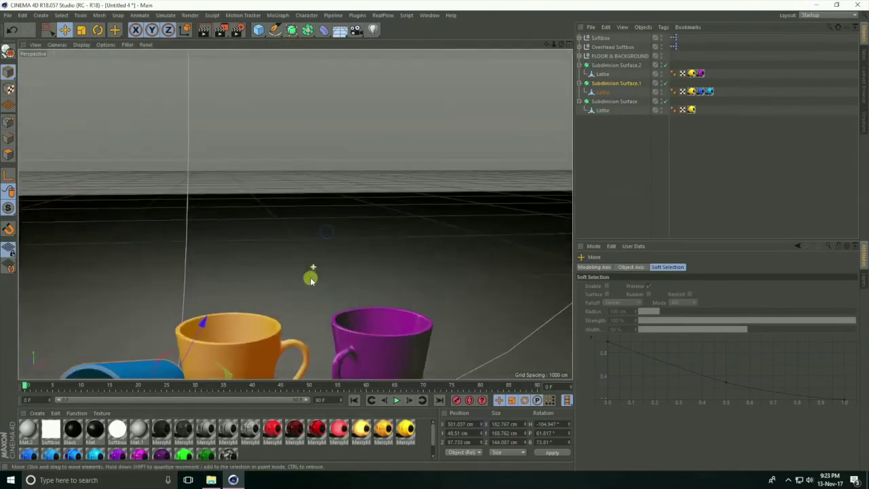
{"action": "left_click_drag", "start_coordinate": [311, 279], "coordinate": [306, 268], "text": "alt"}
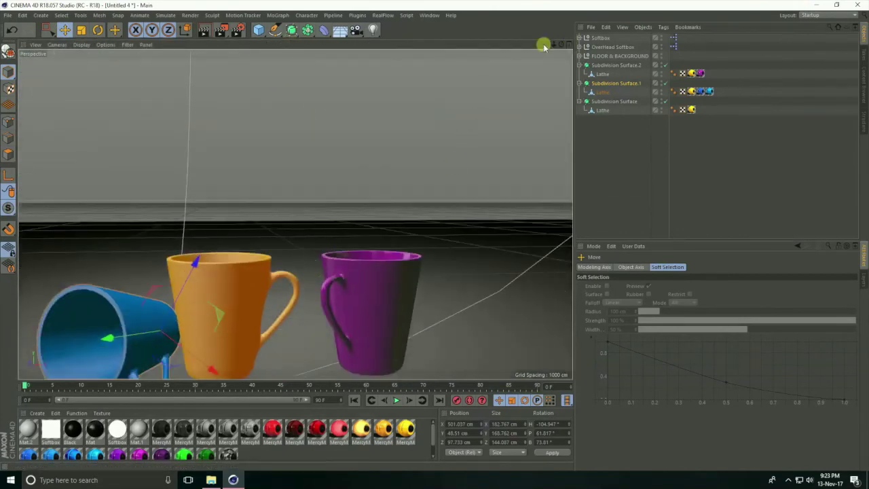
{"action": "left_click_drag", "start_coordinate": [550, 45], "coordinate": [268, 328]}
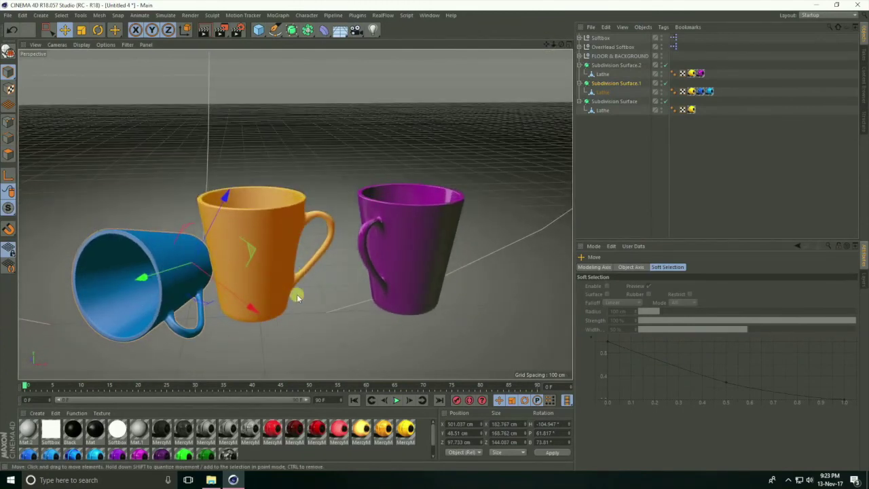
{"action": "left_click_drag", "start_coordinate": [297, 295], "coordinate": [284, 301], "text": "alt"}
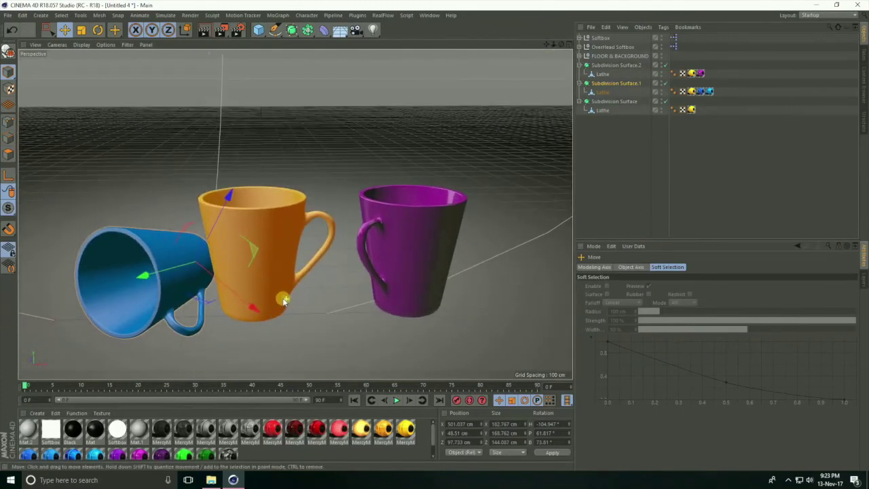
- Add the Ambient Occlusion and Global Illumination effects to the render settings
{"action": "left_click", "coordinate": [236, 32]}
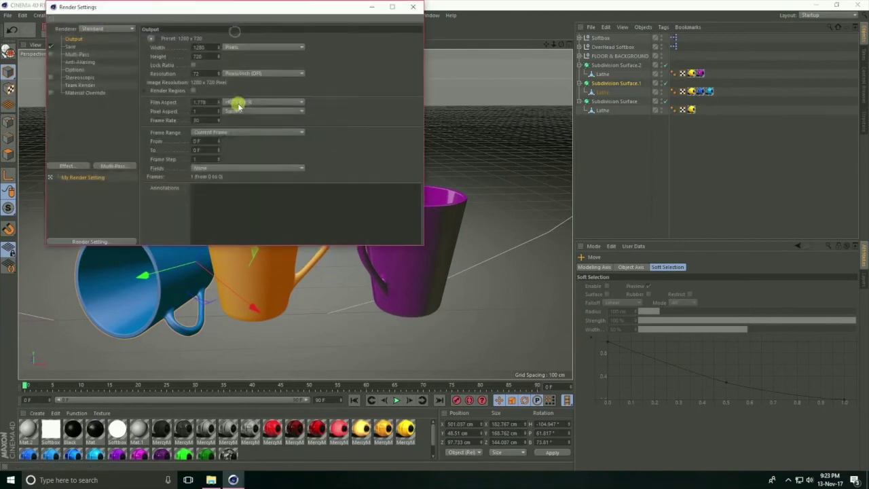
{"action": "left_click", "coordinate": [73, 168]}
{"action": "left_click", "coordinate": [117, 222]}
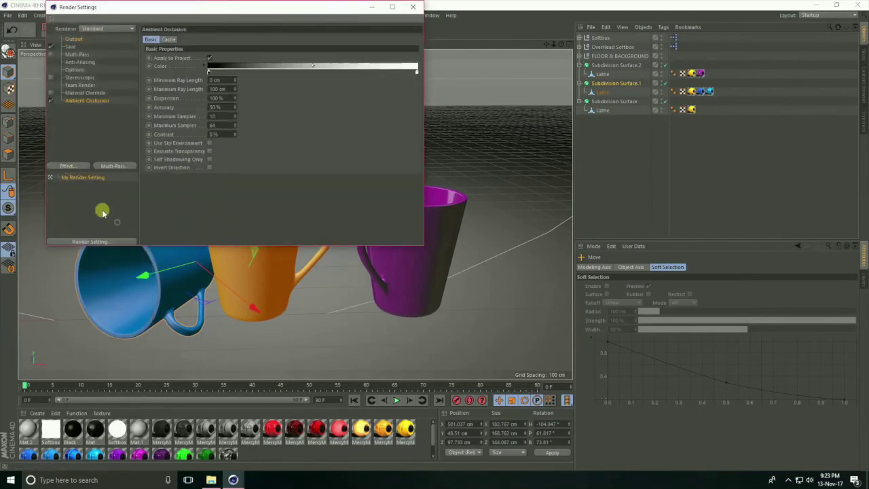
{"action": "left_click", "coordinate": [77, 167]}
{"action": "left_click", "coordinate": [114, 277]}
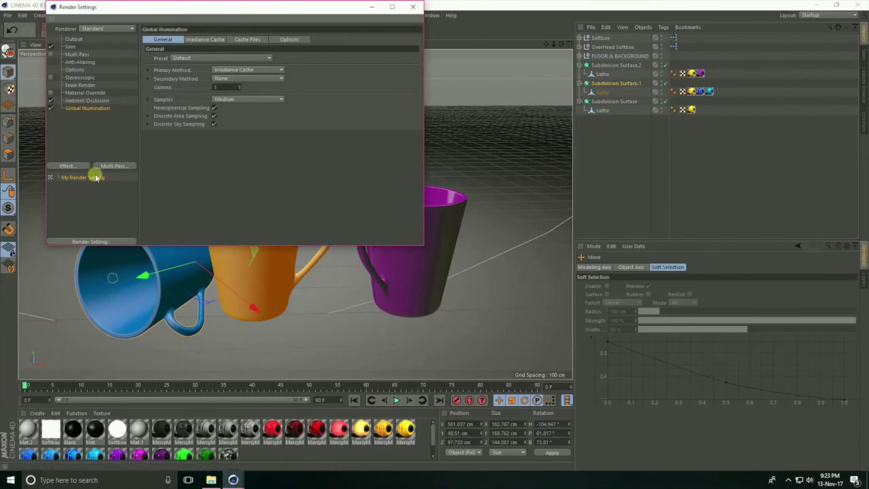
- Set the render Anti-Aliasing to Best and close the render settings
{"action": "left_click", "coordinate": [80, 62]}
{"action": "left_click", "coordinate": [226, 39]}
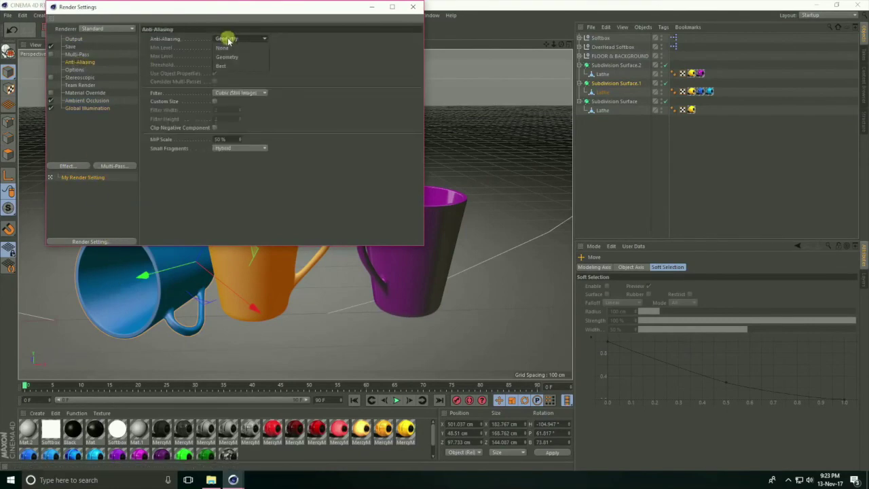
{"action": "left_click", "coordinate": [231, 63]}
{"action": "left_click", "coordinate": [408, 11]}
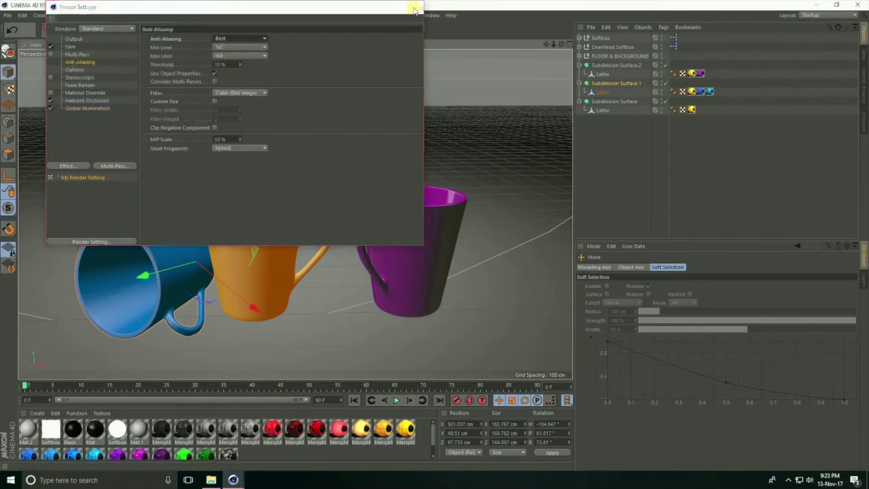
- Render the framed view of the three mugs to the Picture Viewer, continuing past the missing softbox texture
{"action": "left_click_drag", "start_coordinate": [207, 132], "coordinate": [209, 138], "text": "alt"}
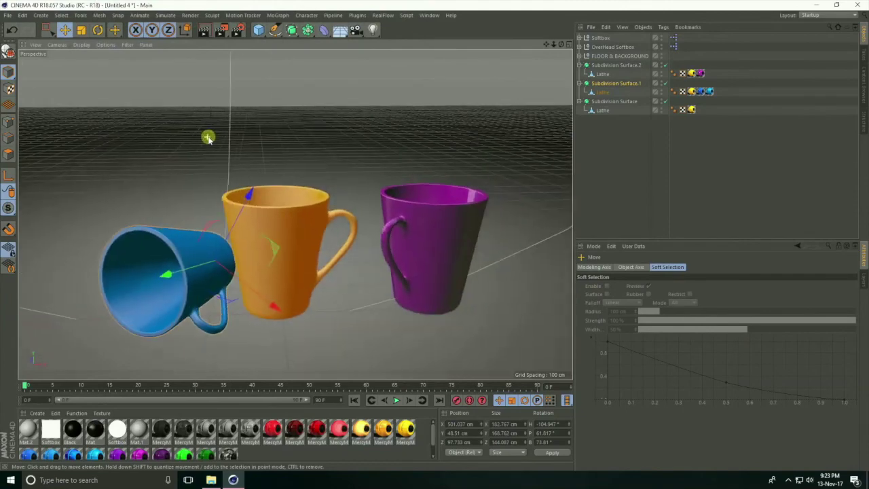
{"action": "left_click", "coordinate": [220, 30]}
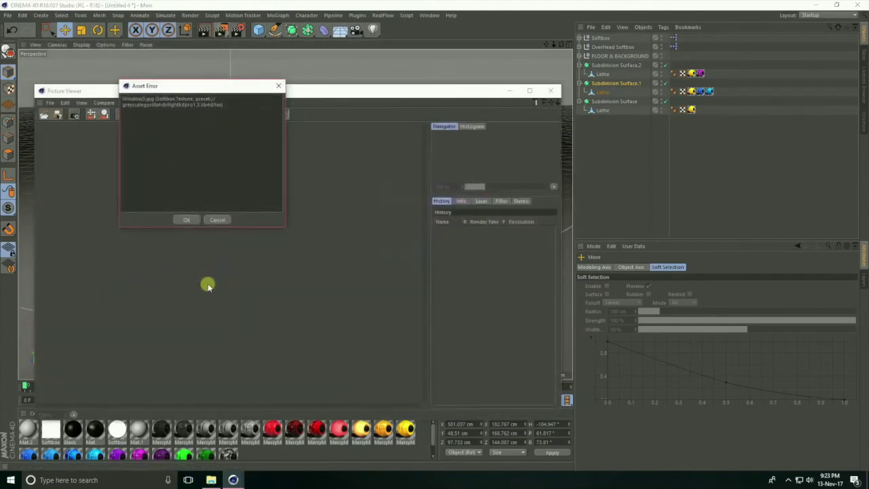
{"action": "left_click", "coordinate": [188, 220]}
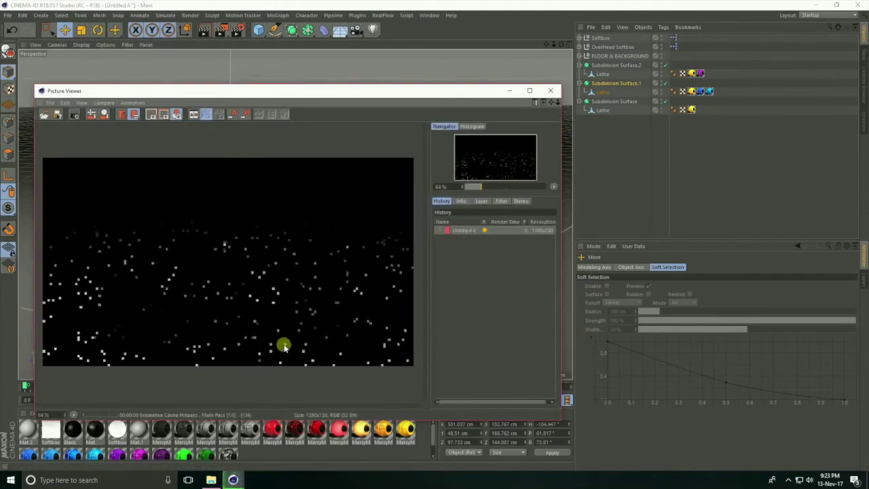
- Enable the Picture Viewer's image filter and set Saturation to 20% and Contrast to 10%
{"action": "left_click", "coordinate": [501, 201]}
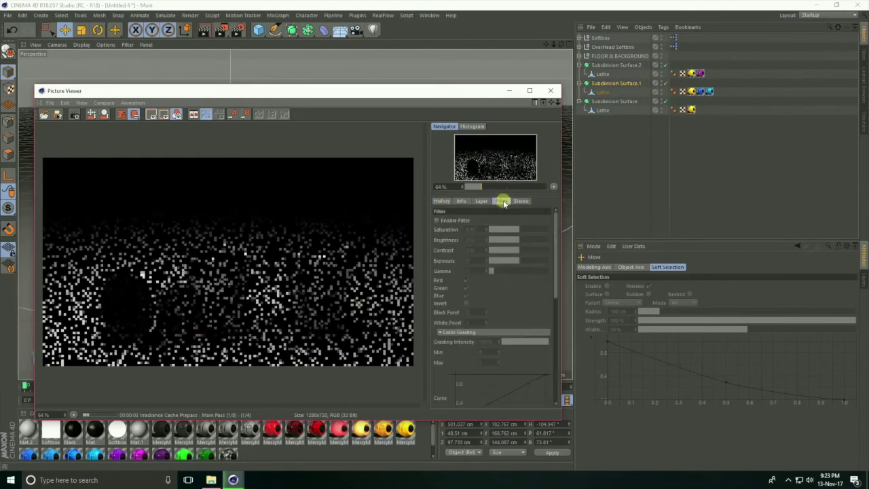
{"action": "left_click", "coordinate": [437, 221]}
{"action": "left_click", "coordinate": [470, 229]}
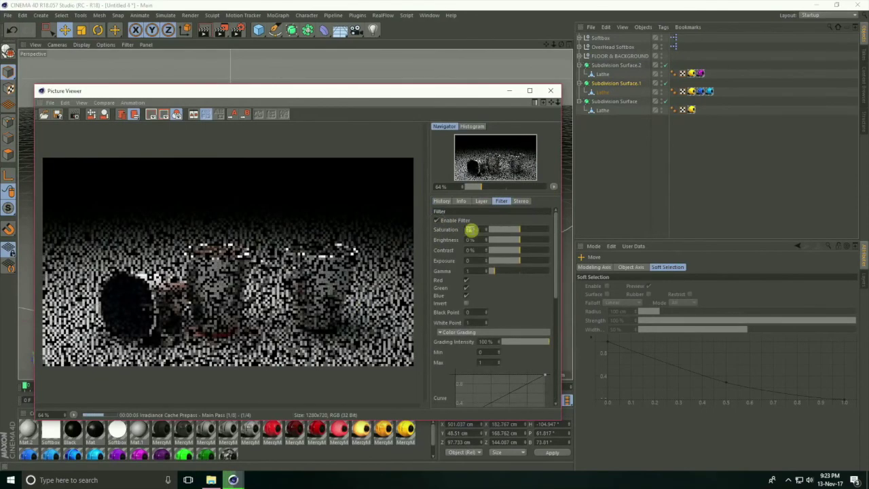
{"action": "type", "text": "20"}
{"action": "key", "text": "Tab"}
{"action": "key", "text": "Tab"}
{"action": "type", "text": "10"}
{"action": "key", "text": "Return"}
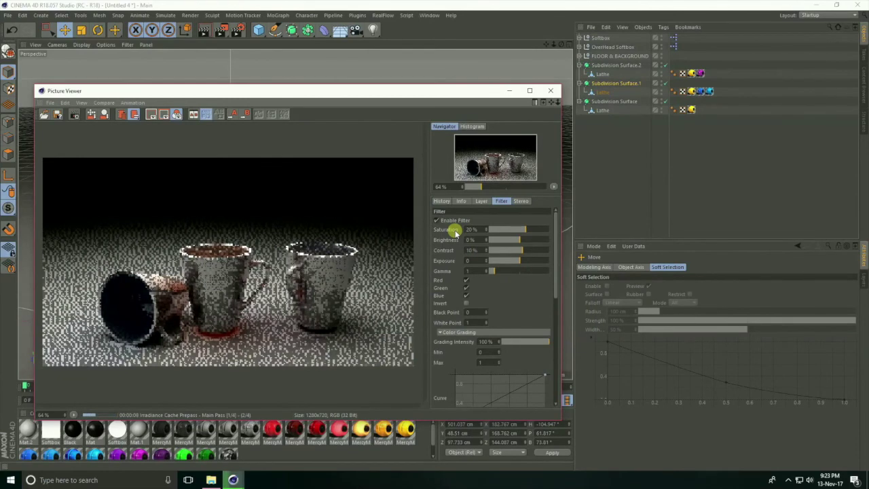